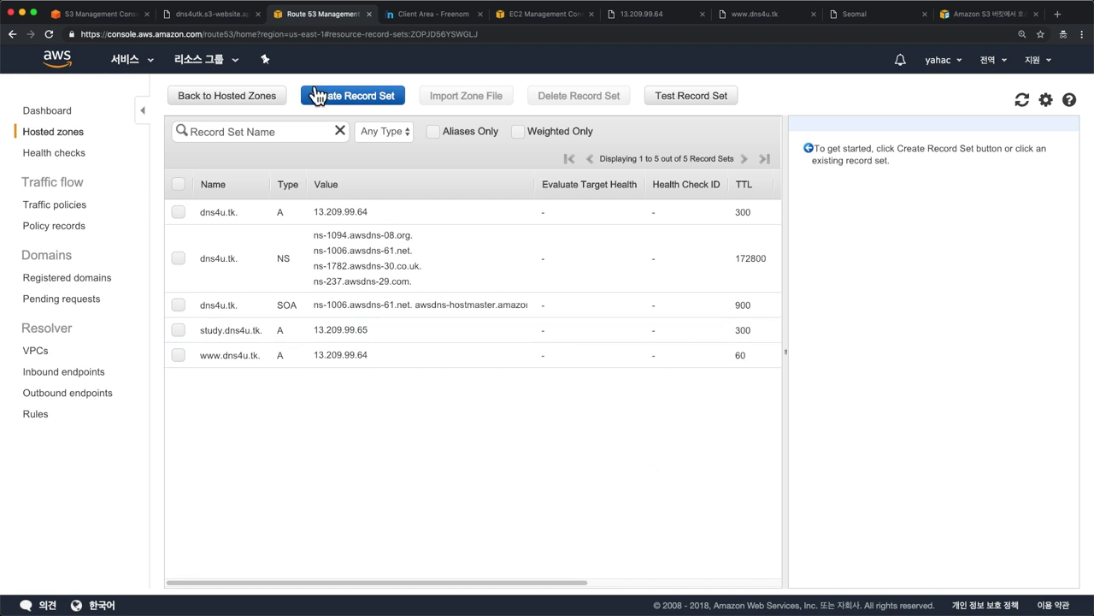
Find the S3 service with the console's service search and open it
click(351, 96)
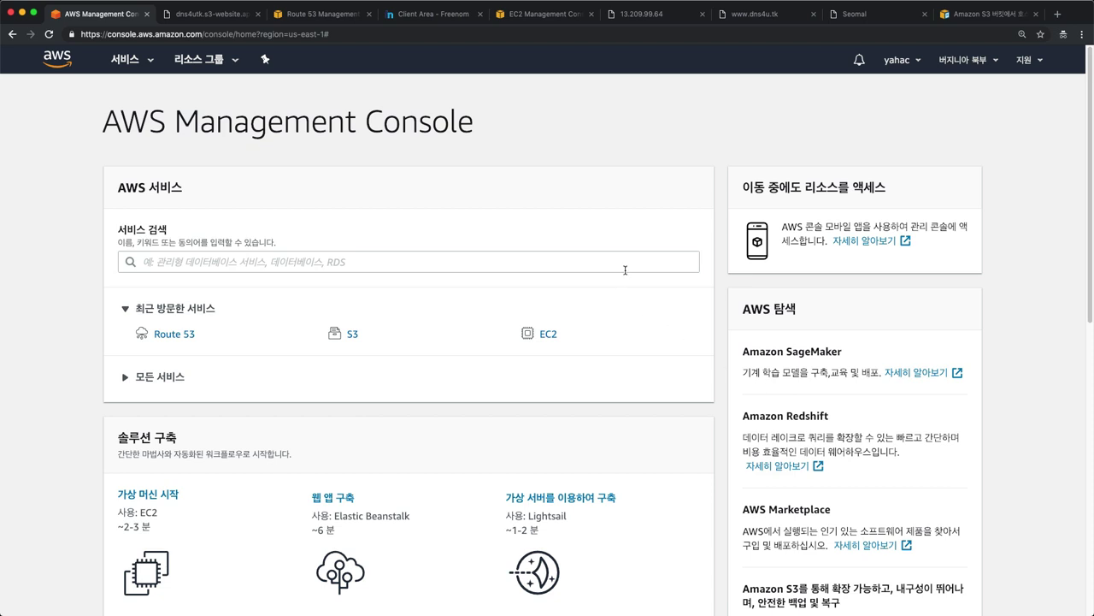
click(625, 270)
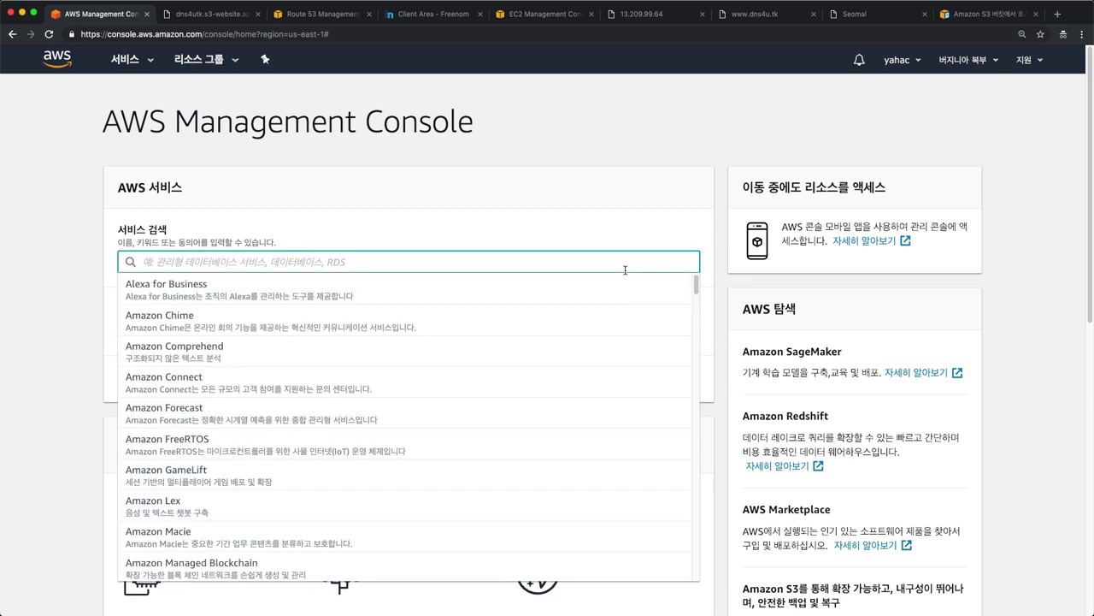
click(653, 196)
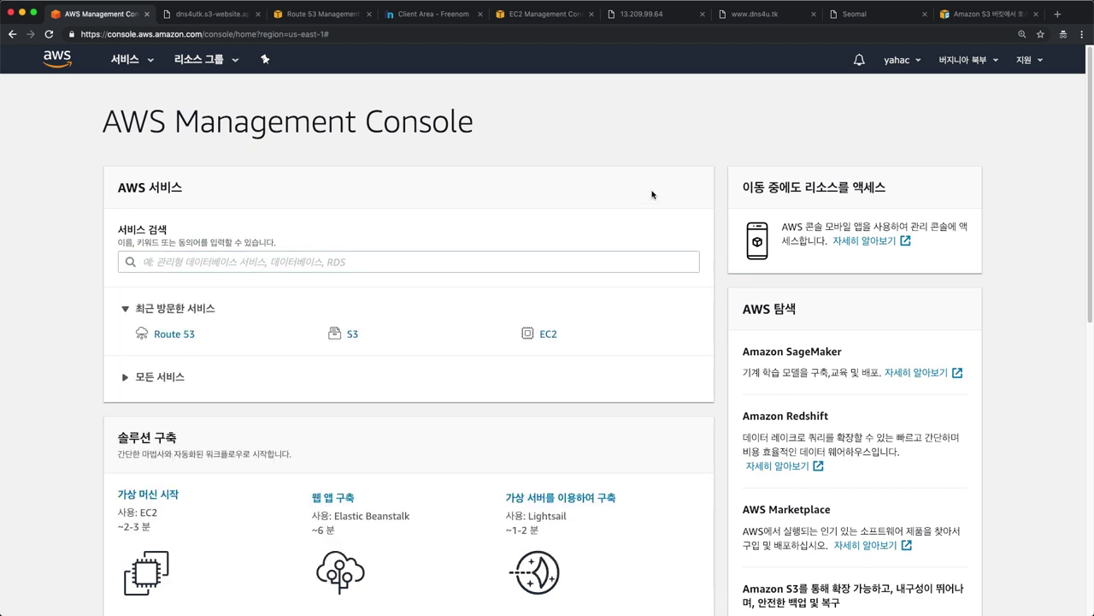
click(612, 260)
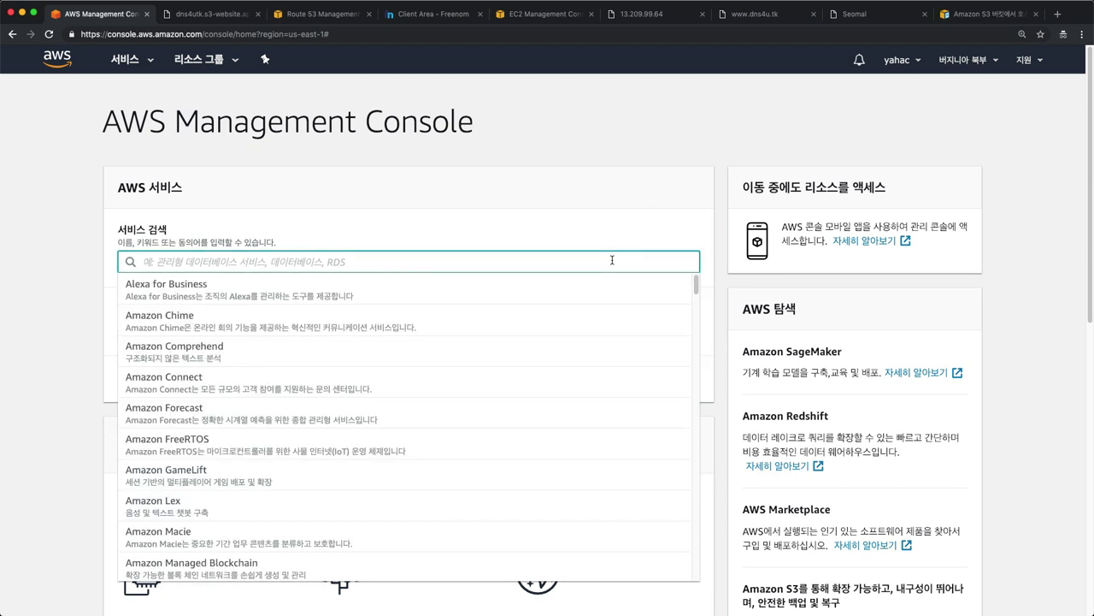
text(s3)
key(Return)
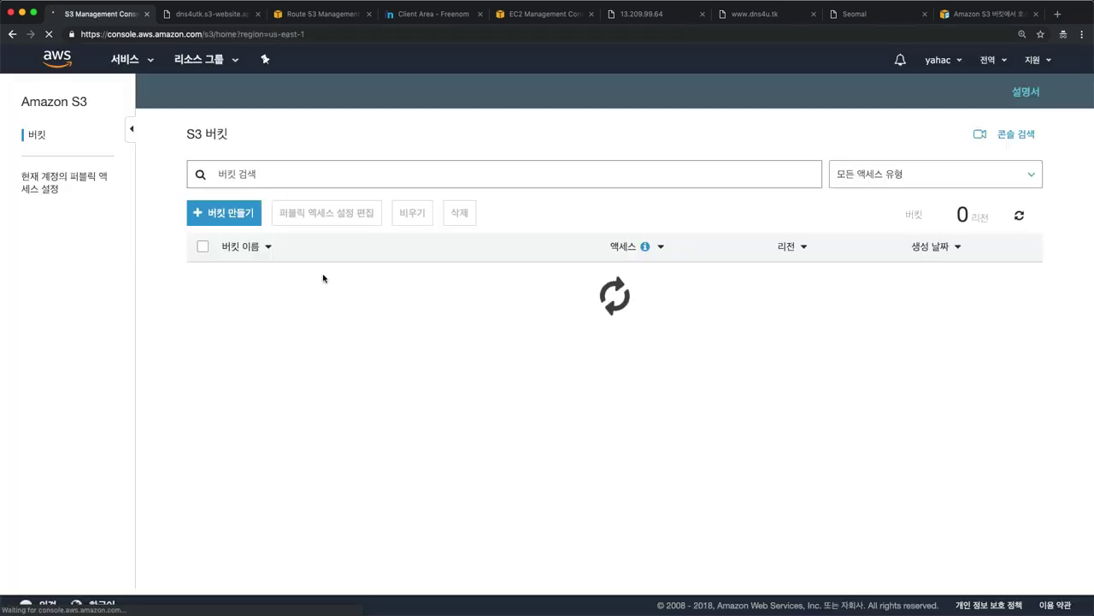
Start a new bucket named dns4u.tk in the Asia Pacific (Seoul) region, 아시아 태평양(서울), and proceed to its options
click(242, 223)
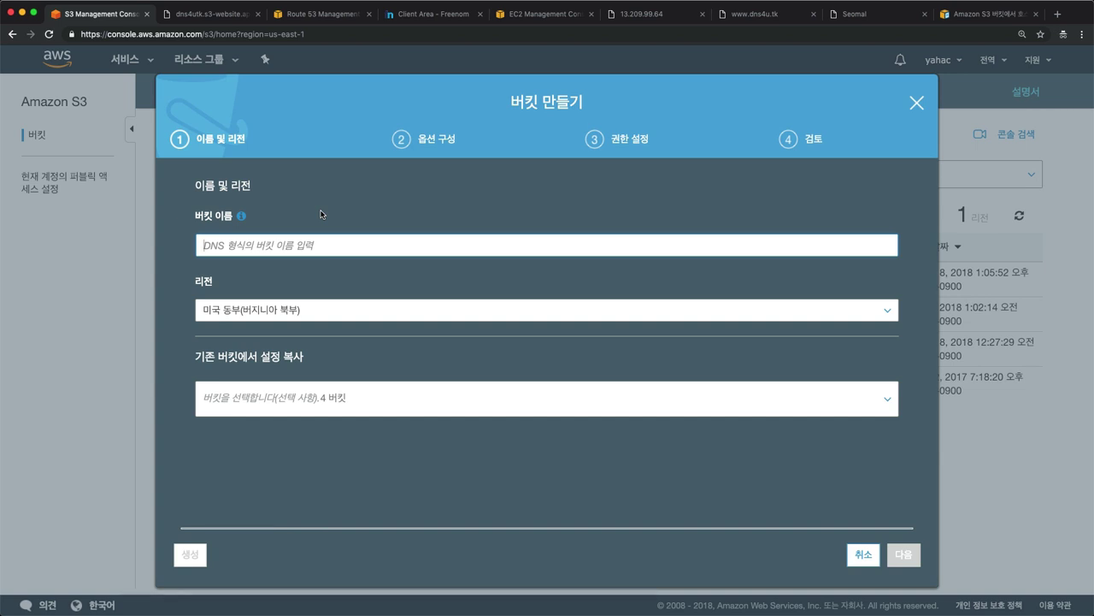
text(dns)
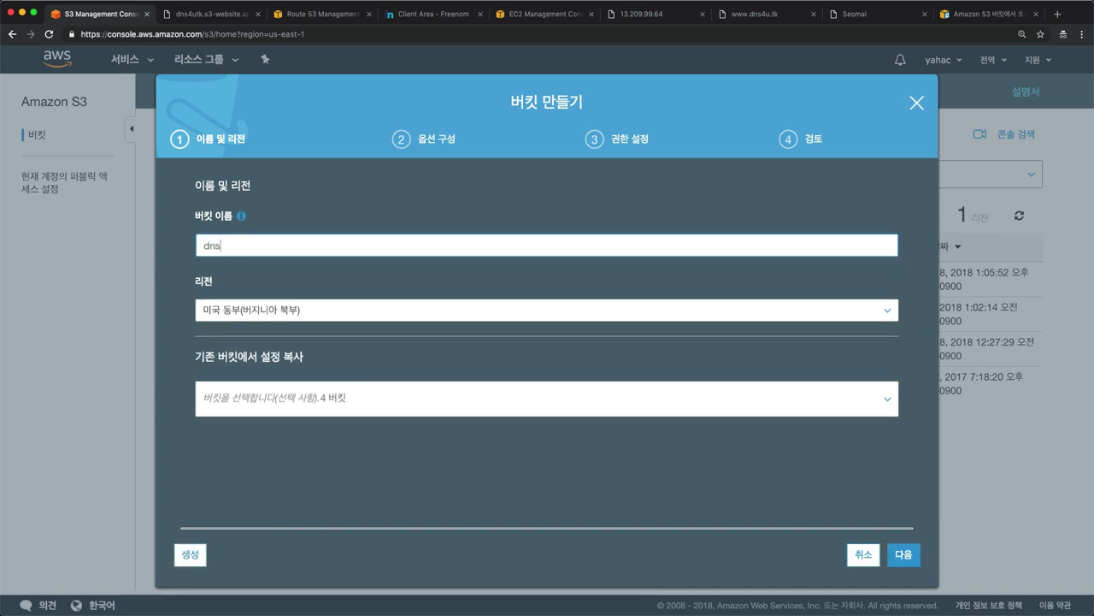
text(4u.tk)
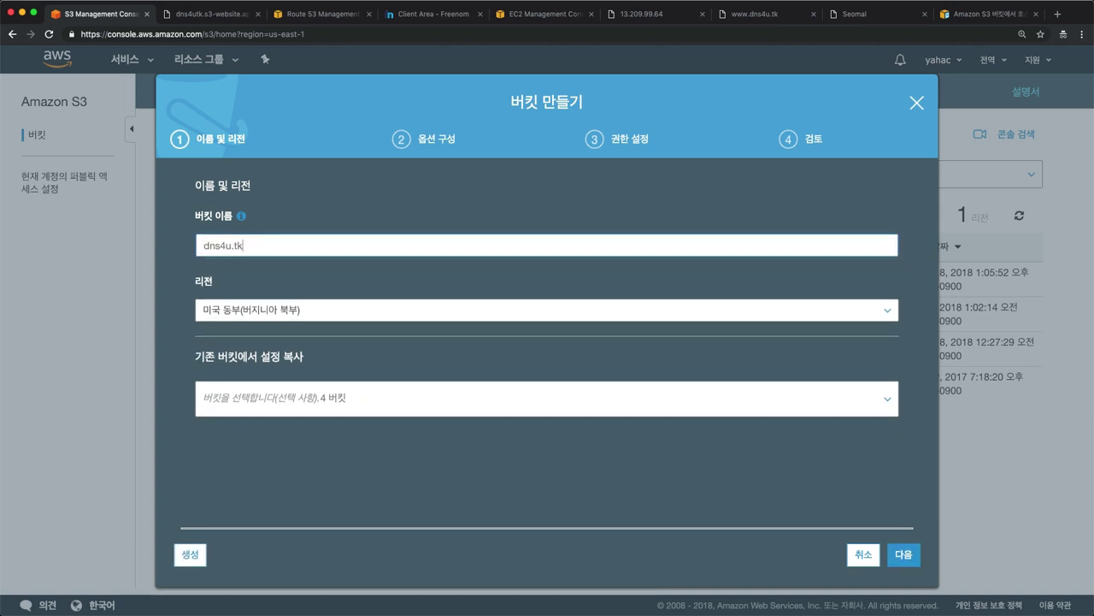
key(super+a)
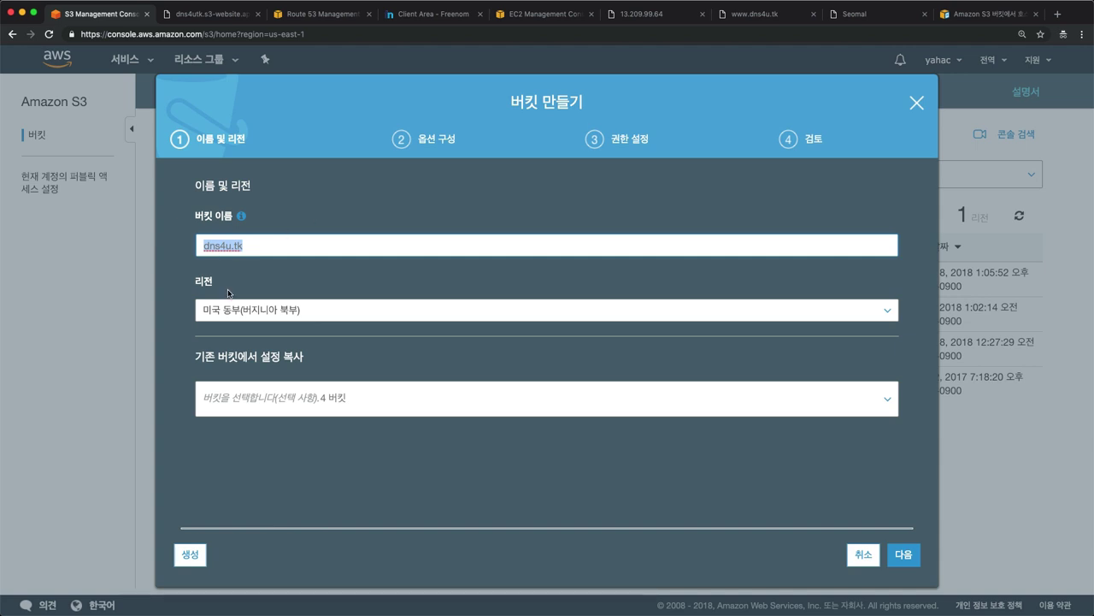
click(251, 313)
scroll(440, 414, down, 4)
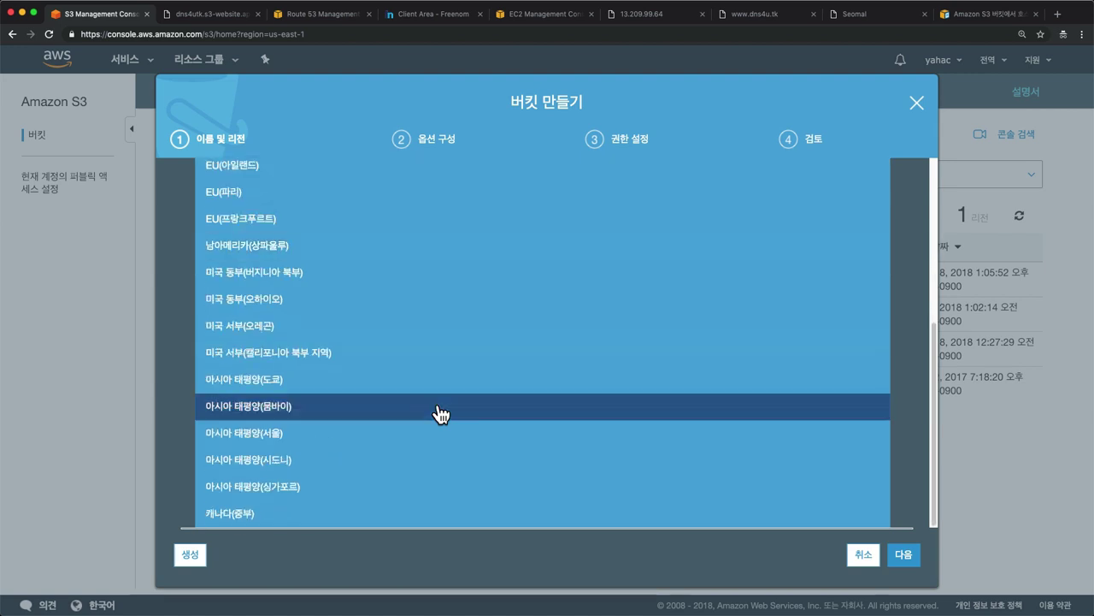
click(387, 439)
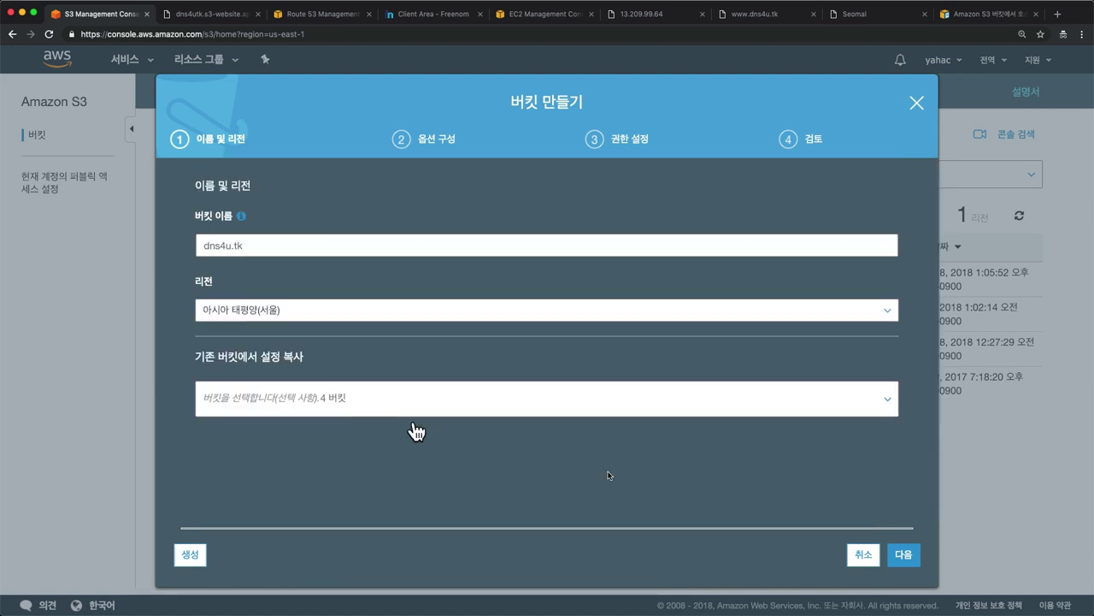
click(915, 560)
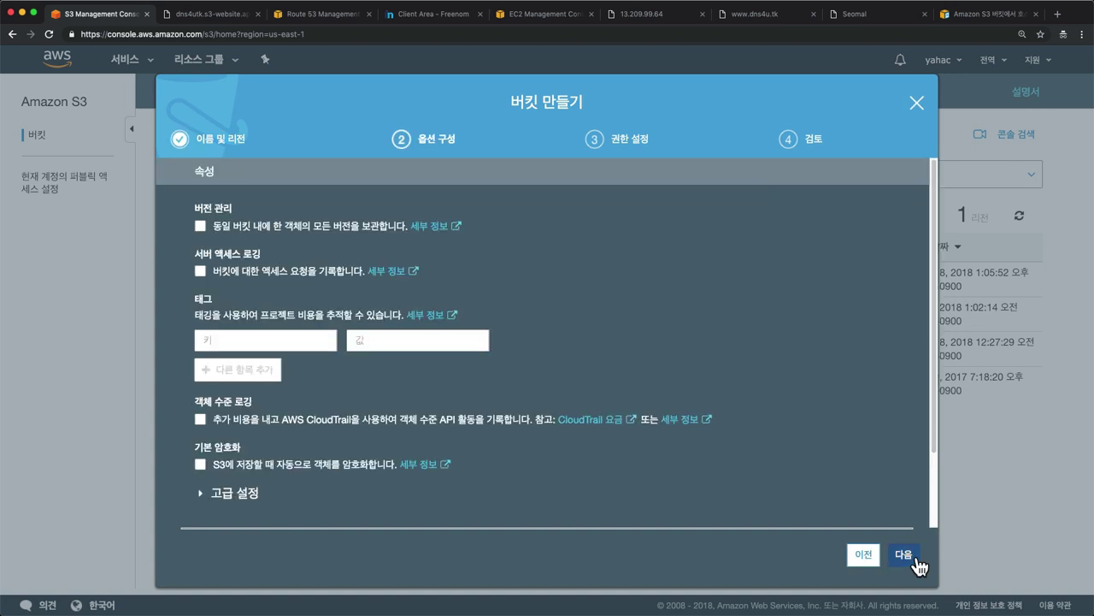
Keep the default options, disable both public ACL blocking settings while leaving the bucket policy blocks on, and create the bucket
click(919, 566)
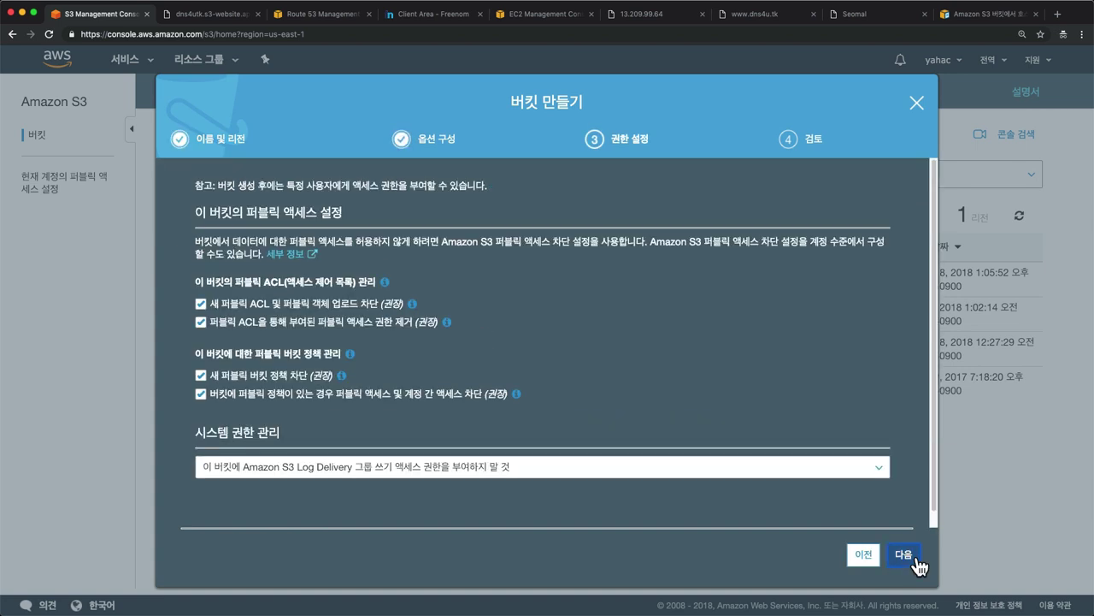
click(332, 304)
click(327, 324)
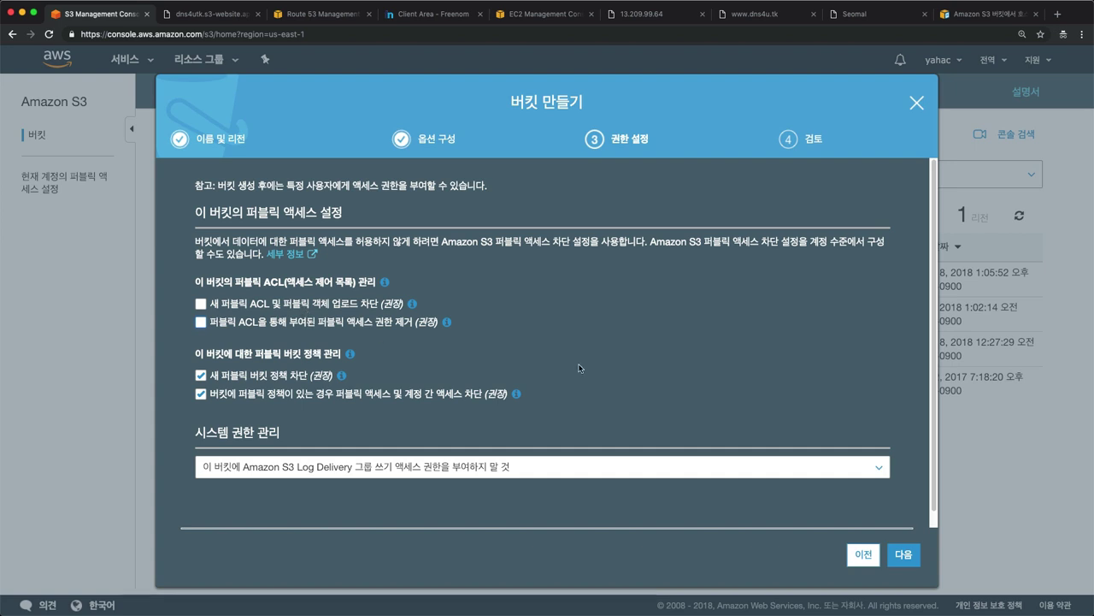
click(903, 557)
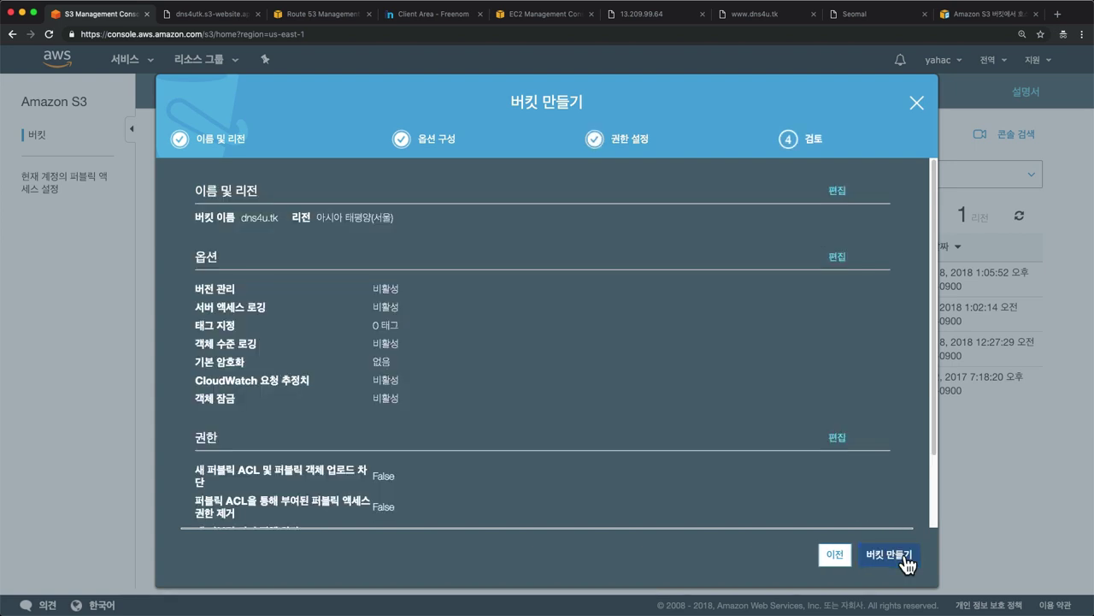
click(904, 558)
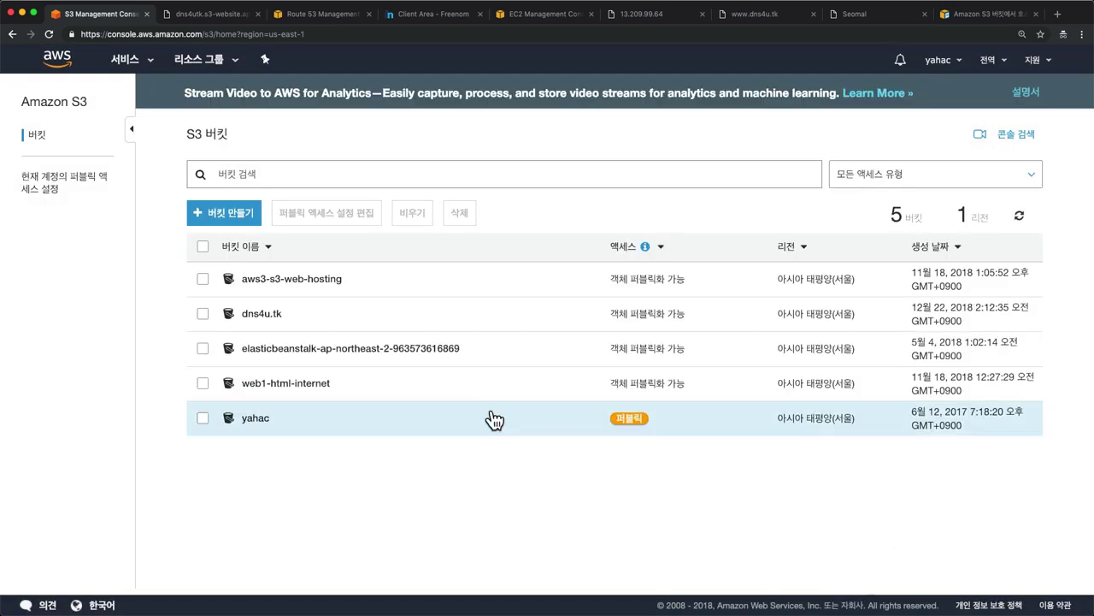
Upload index.html from the tmp folder into the dns4u.tk bucket
click(261, 318)
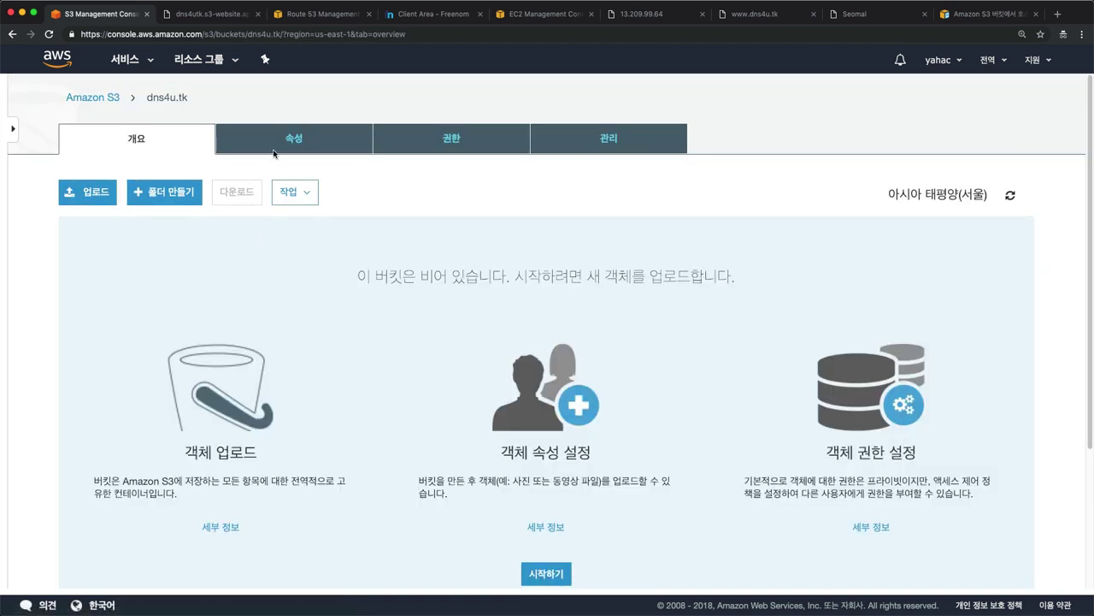
click(91, 193)
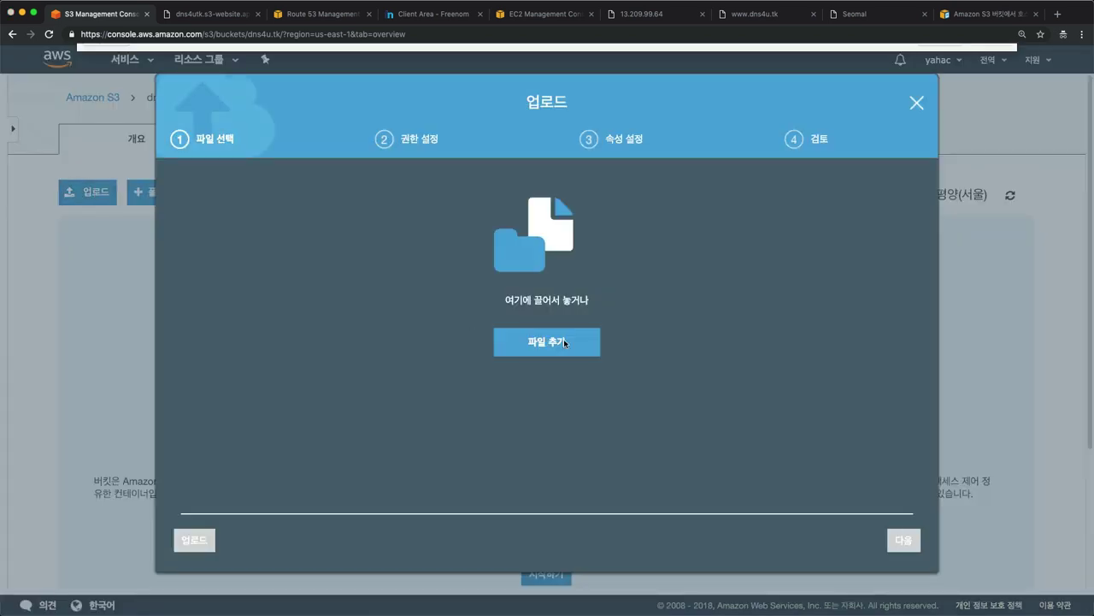
click(564, 338)
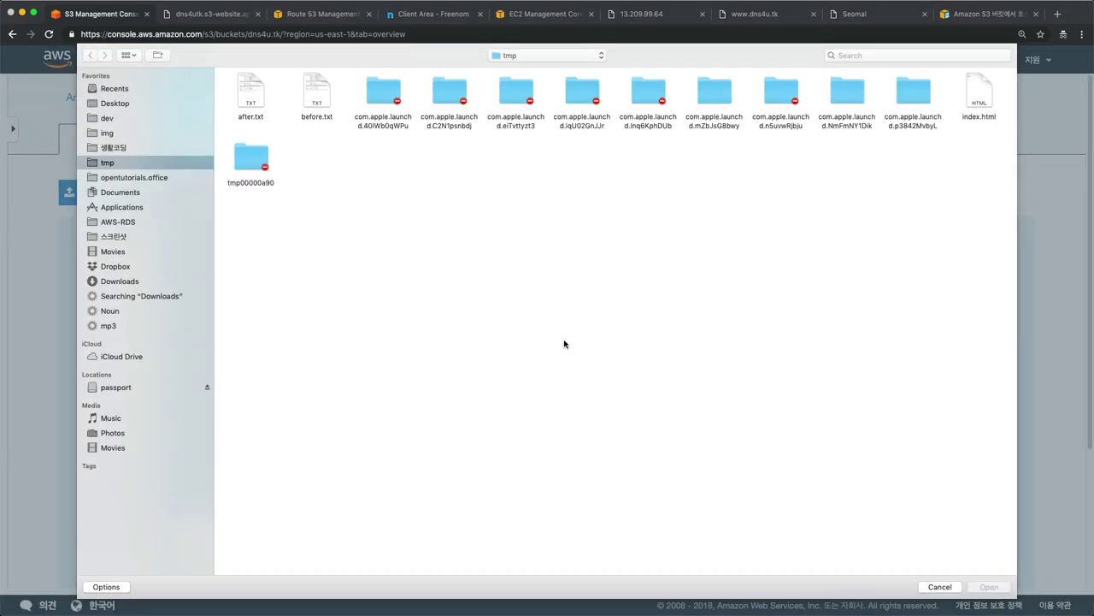
click(979, 101)
double_click(979, 100)
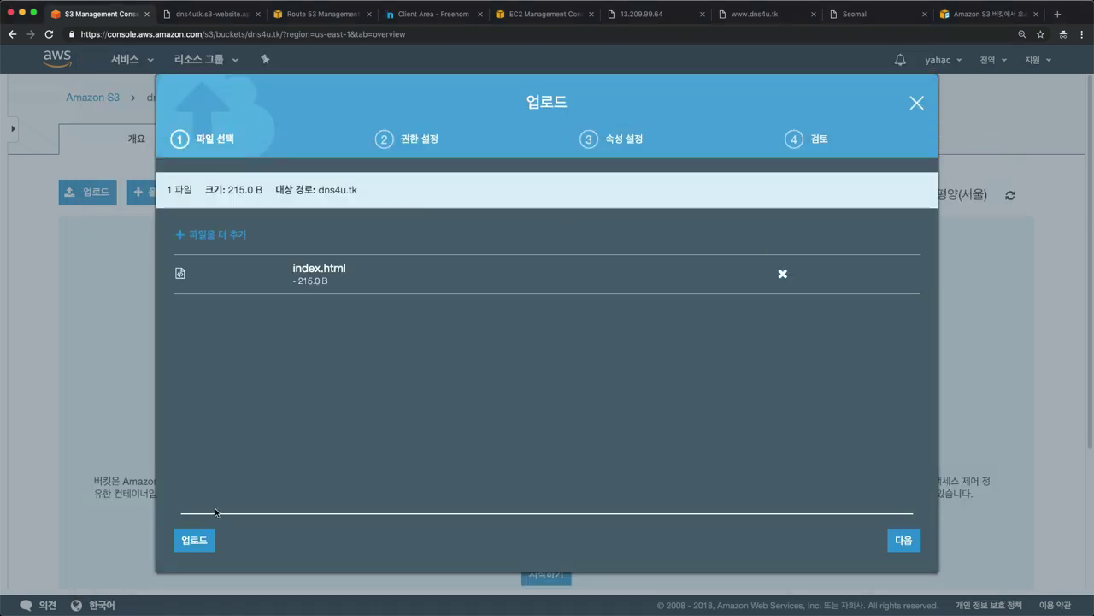
click(193, 540)
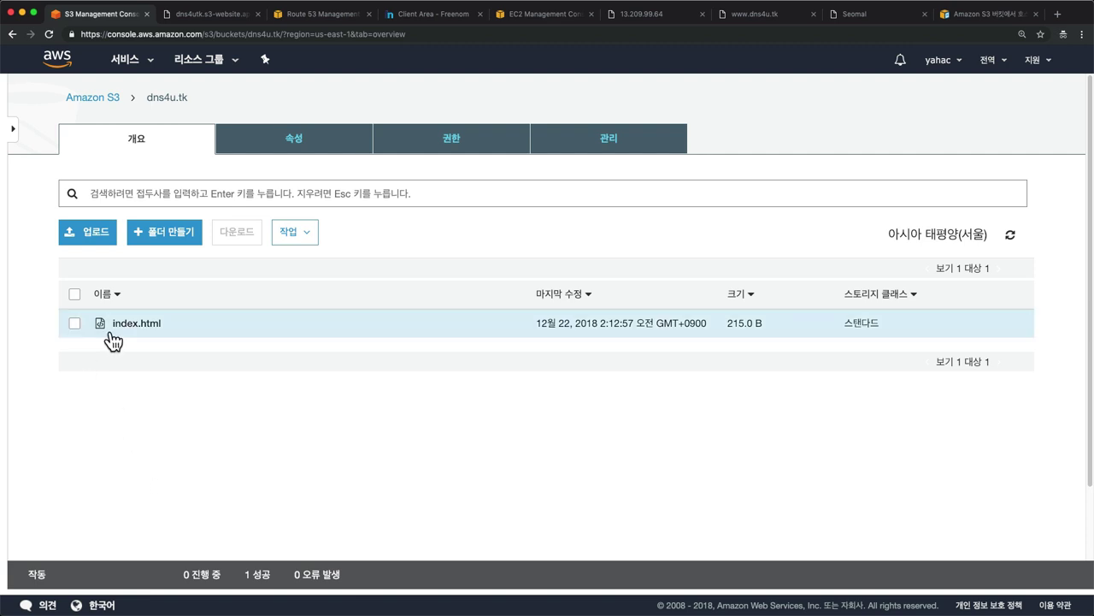
Grant the Everyone group object read access (객체 읽기) on index.html and save the permission
click(137, 323)
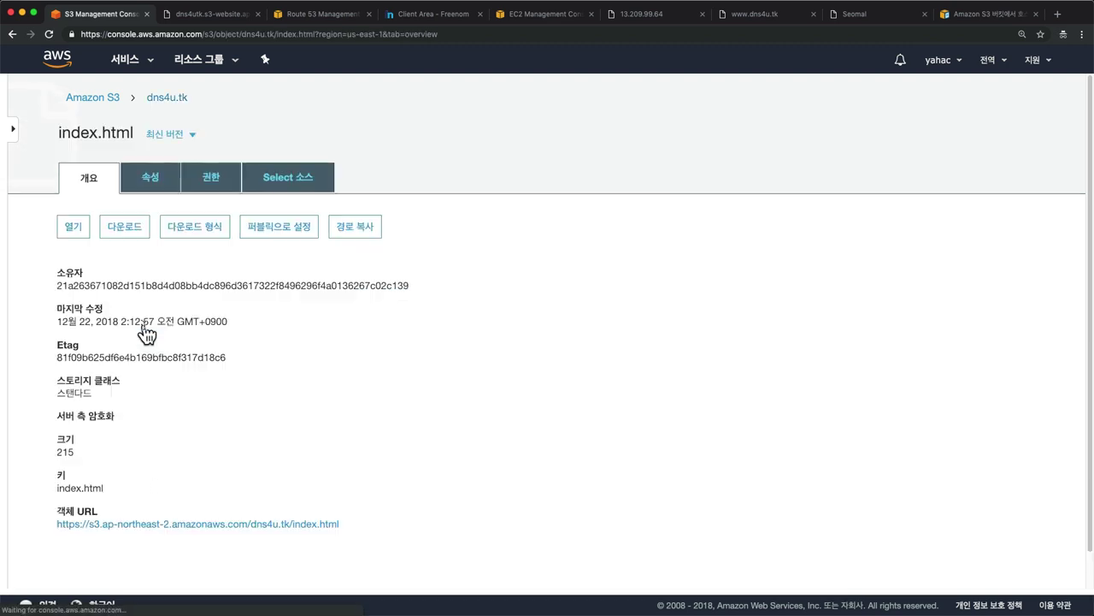
click(157, 188)
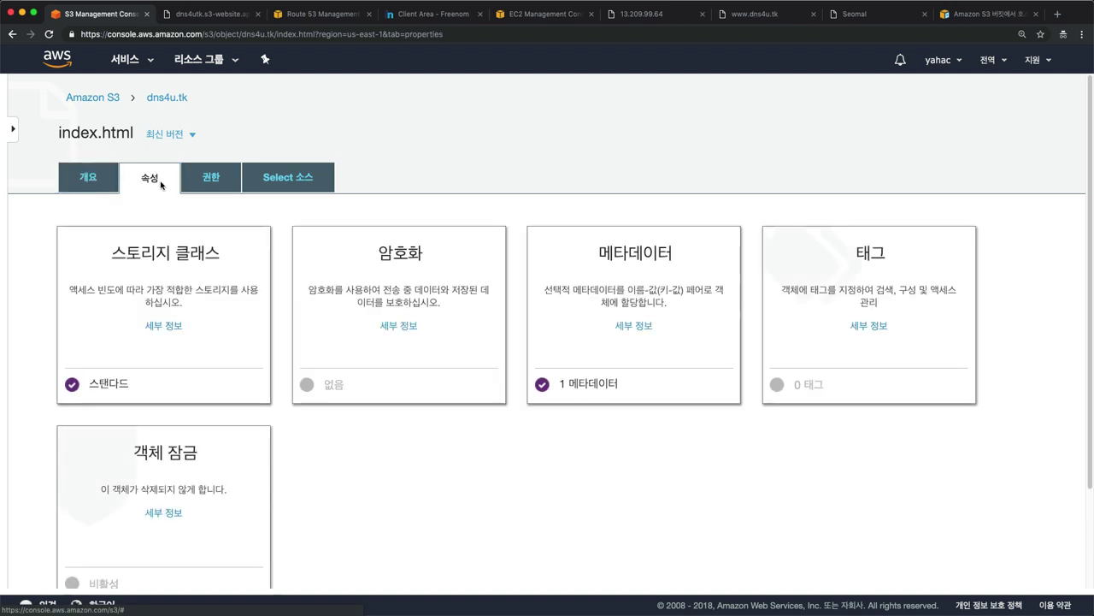
click(201, 185)
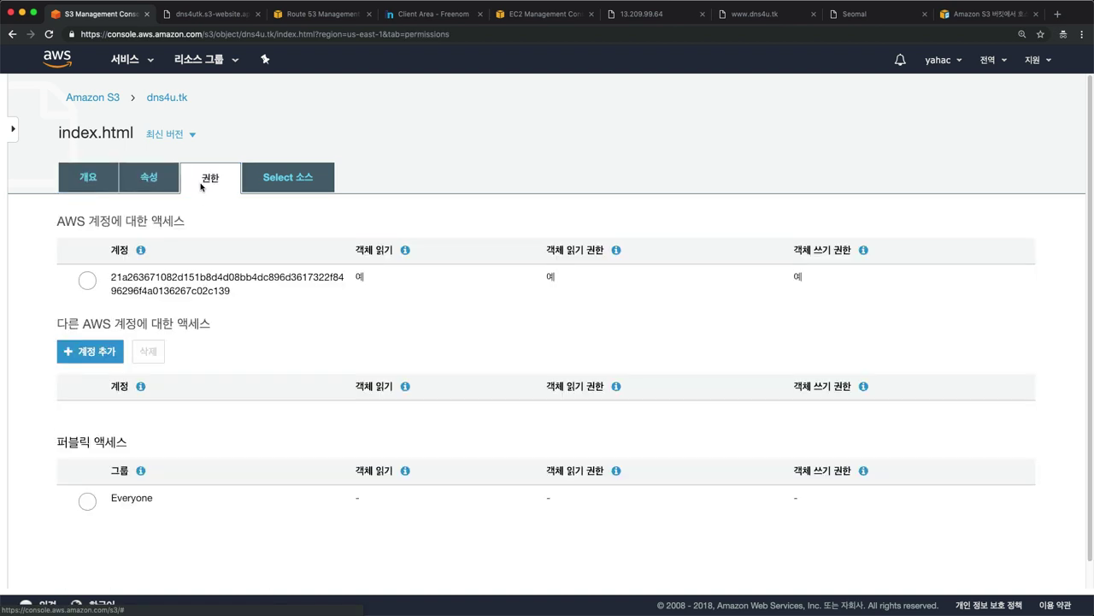
click(122, 503)
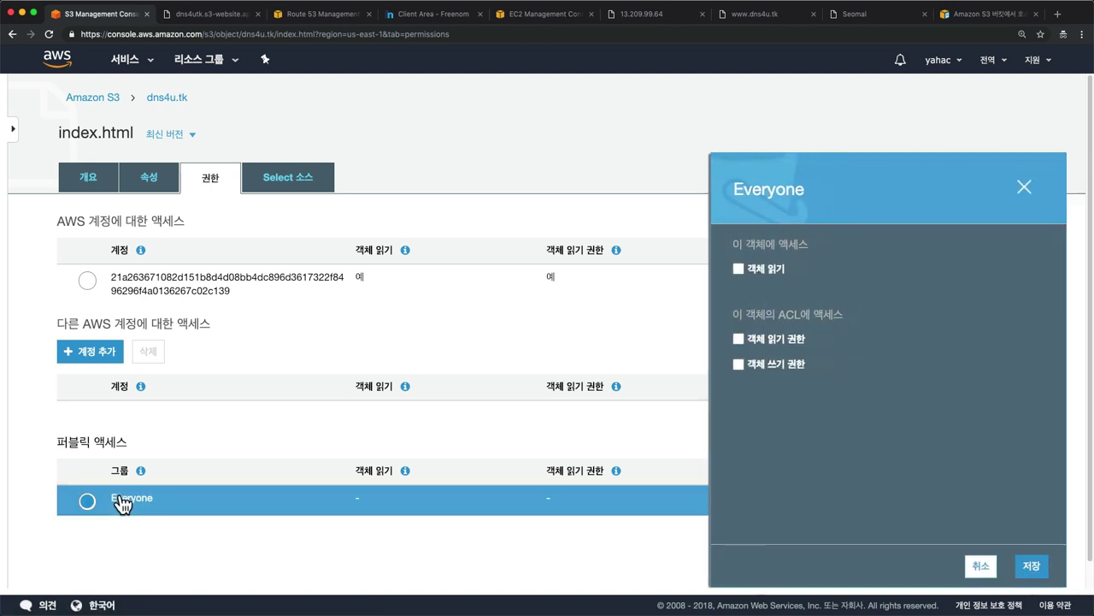
click(738, 268)
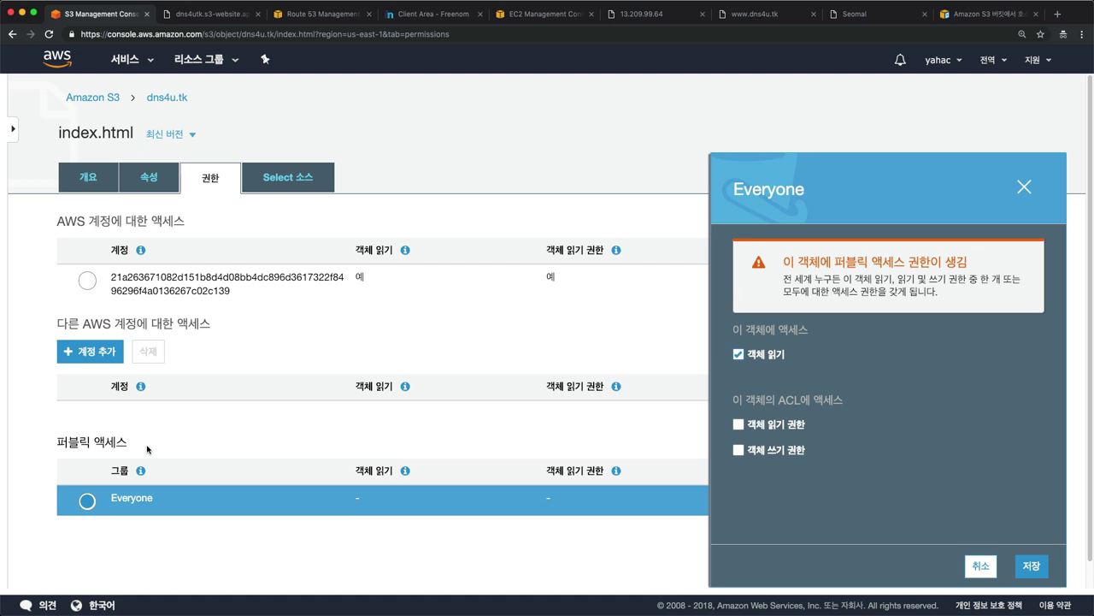
click(1035, 568)
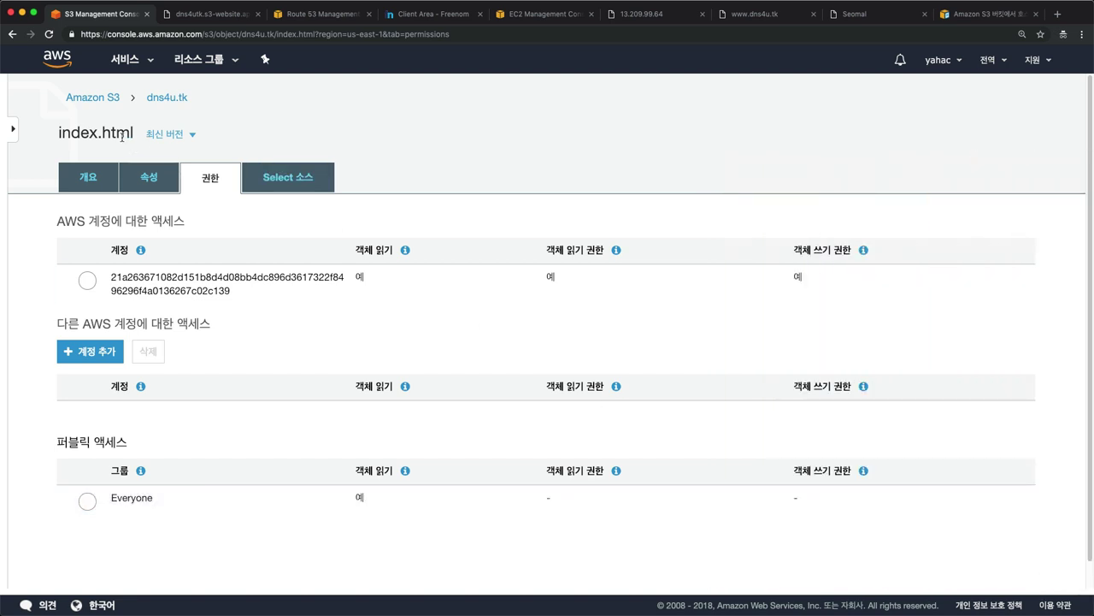
Enable static website hosting on the dns4u.tk bucket with index.html as the index document, and save
click(185, 104)
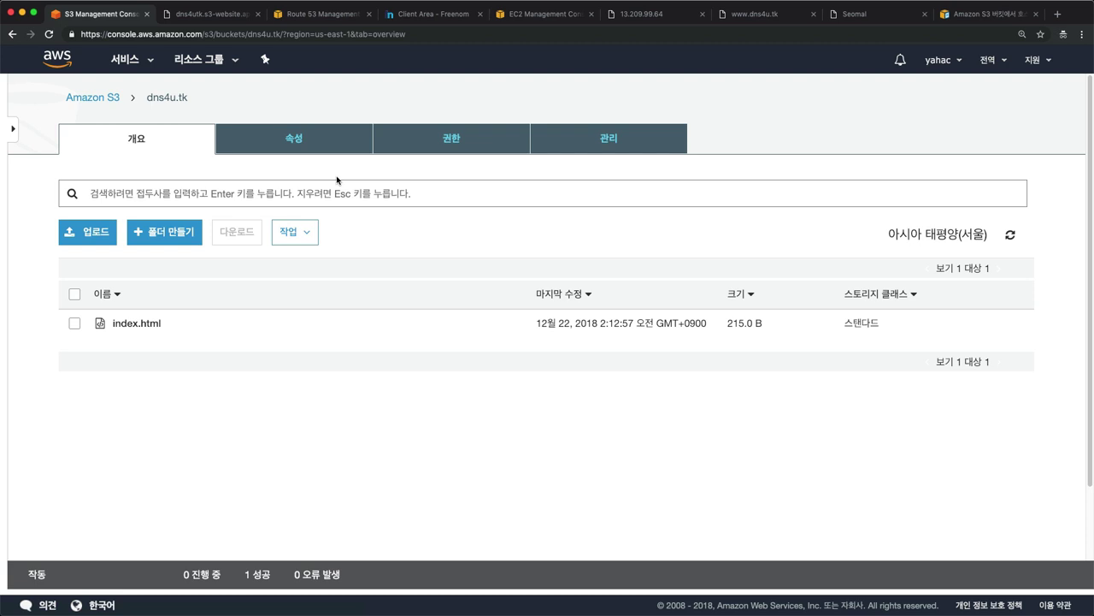
click(301, 151)
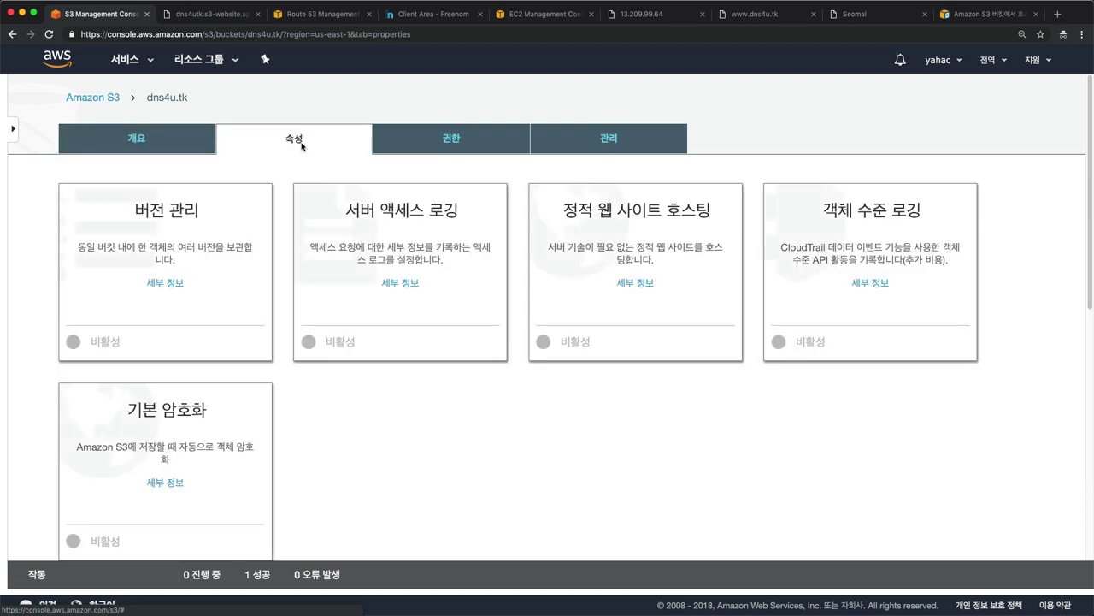
click(656, 251)
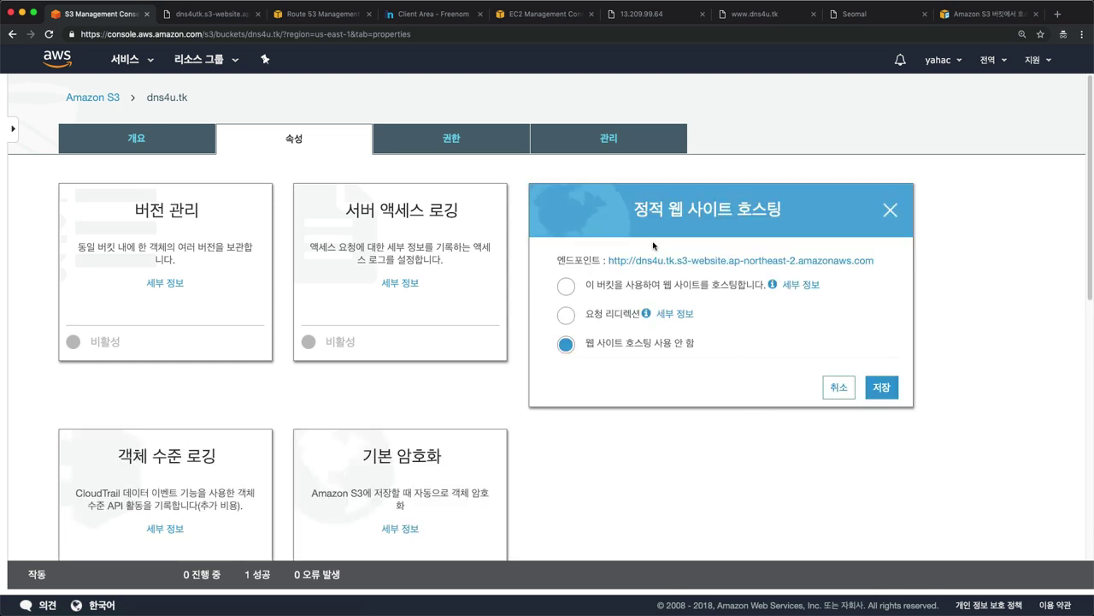
click(630, 288)
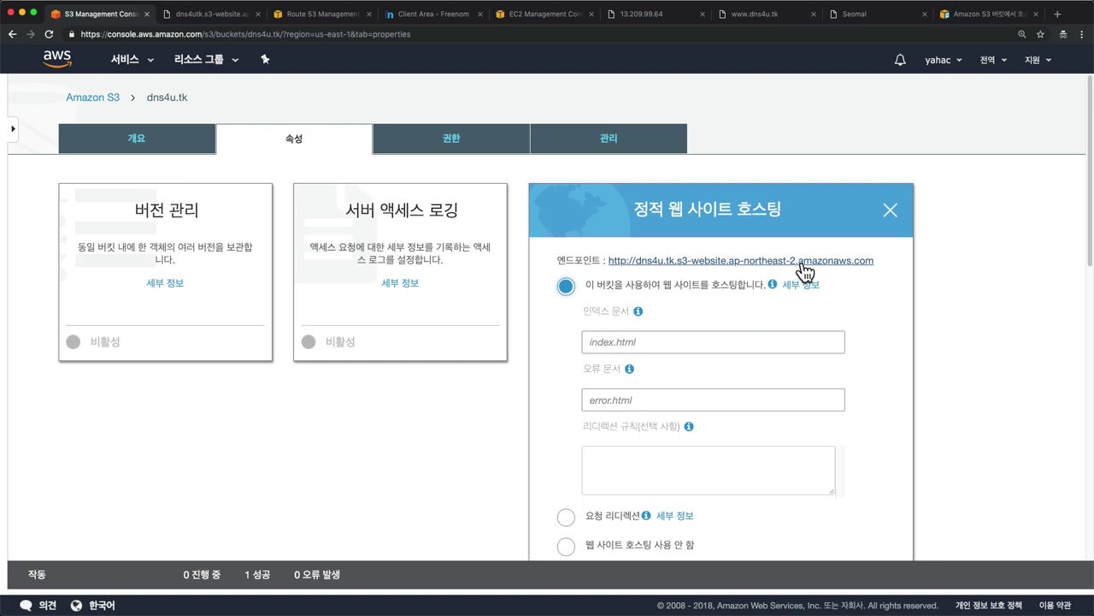
click(681, 345)
text(index.html)
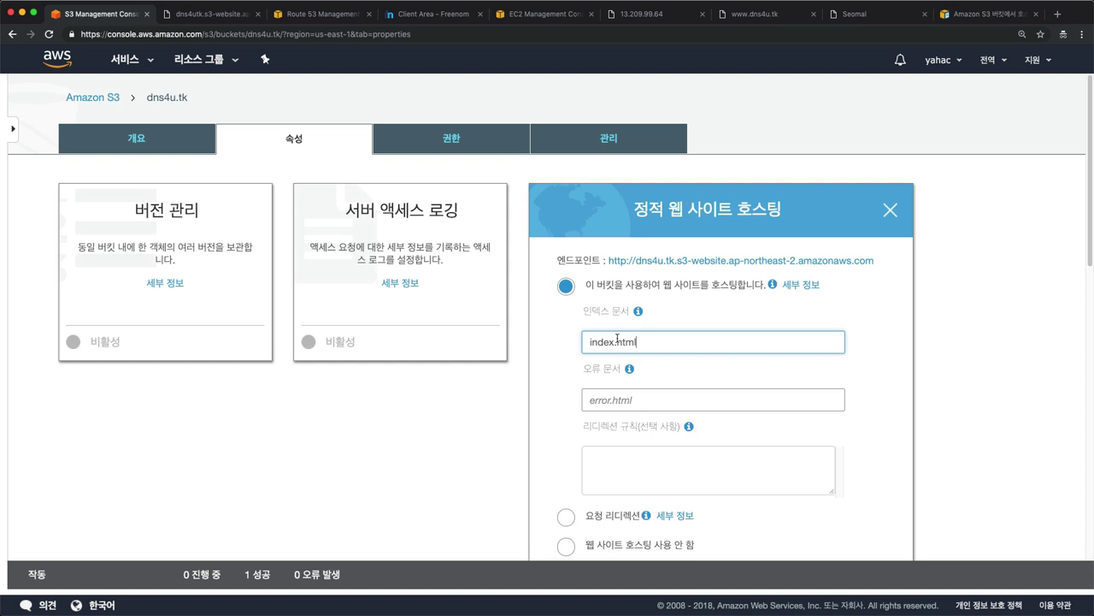
scroll(665, 346, down, 3)
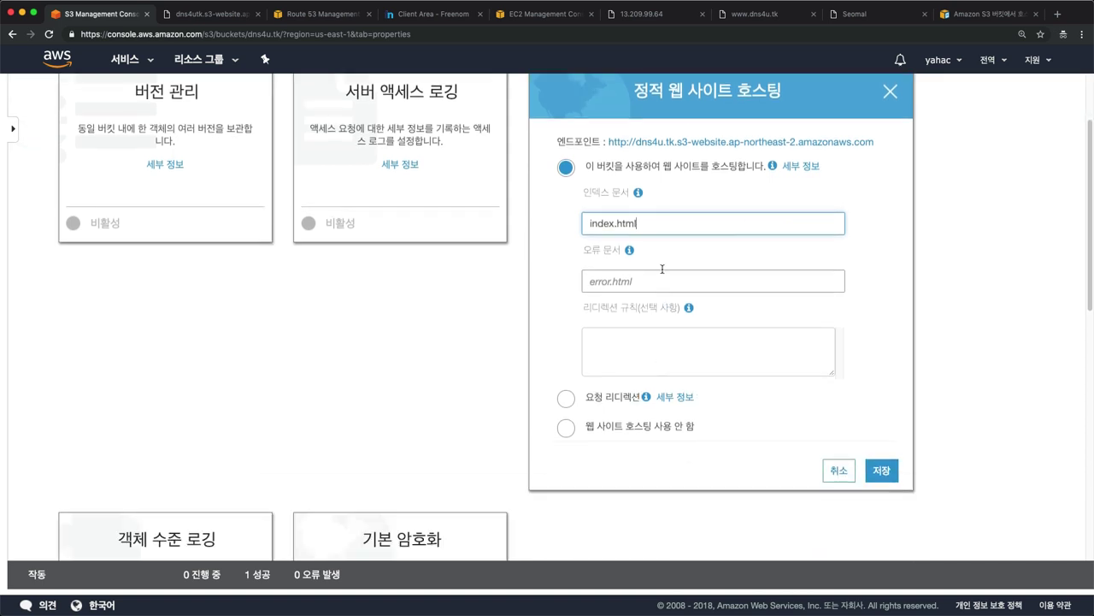
click(881, 476)
scroll(738, 372, up, 3)
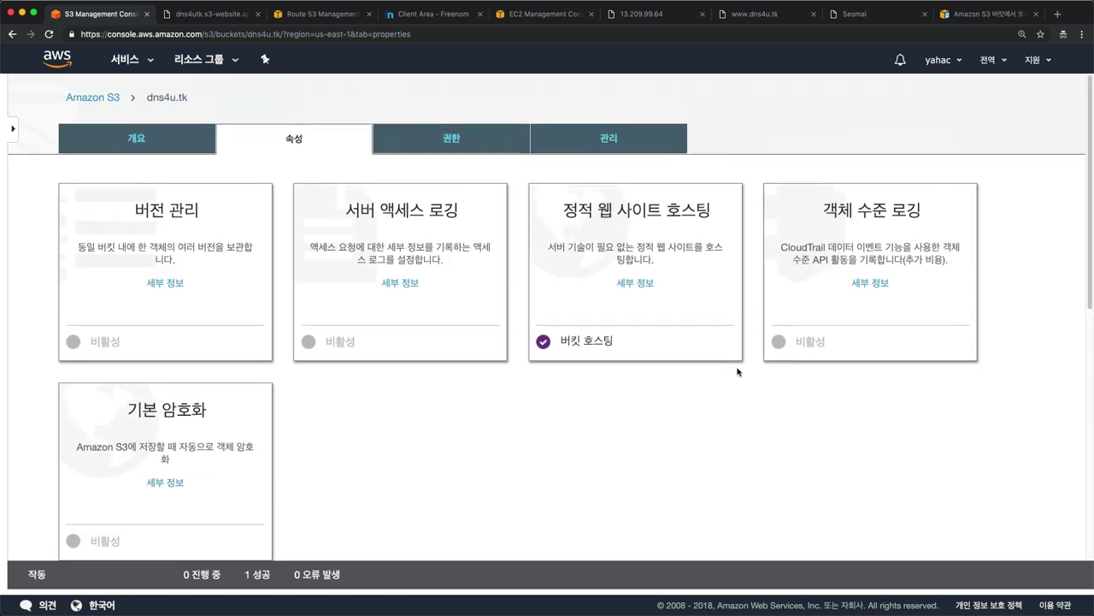
Open the dns4u.tk bucket's website endpoint from its static website hosting settings and enlarge the page to 200%
click(682, 227)
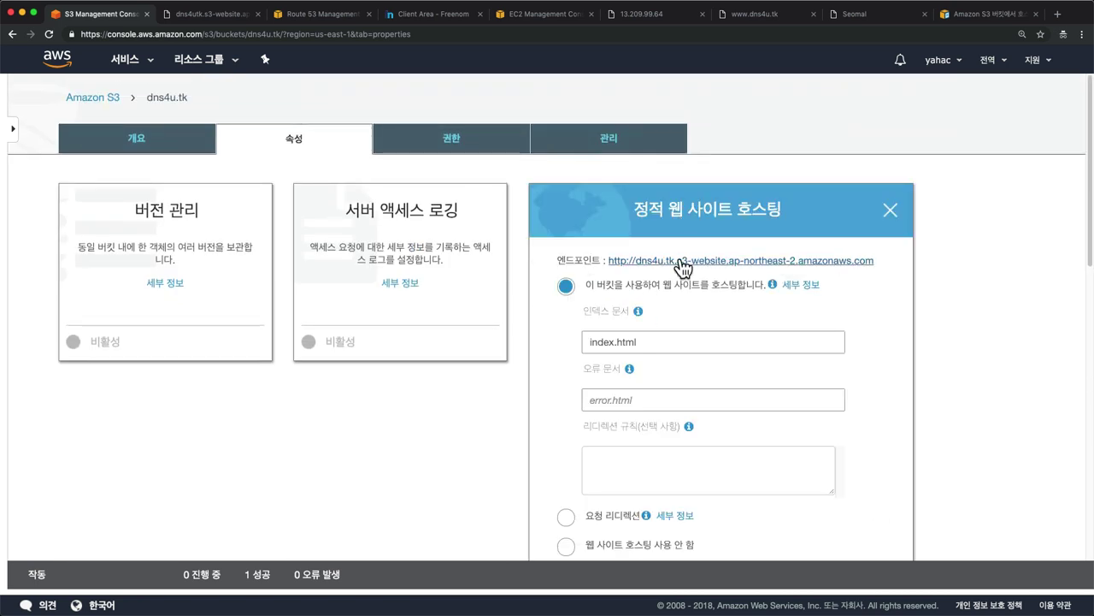
drag(884, 267, 609, 264)
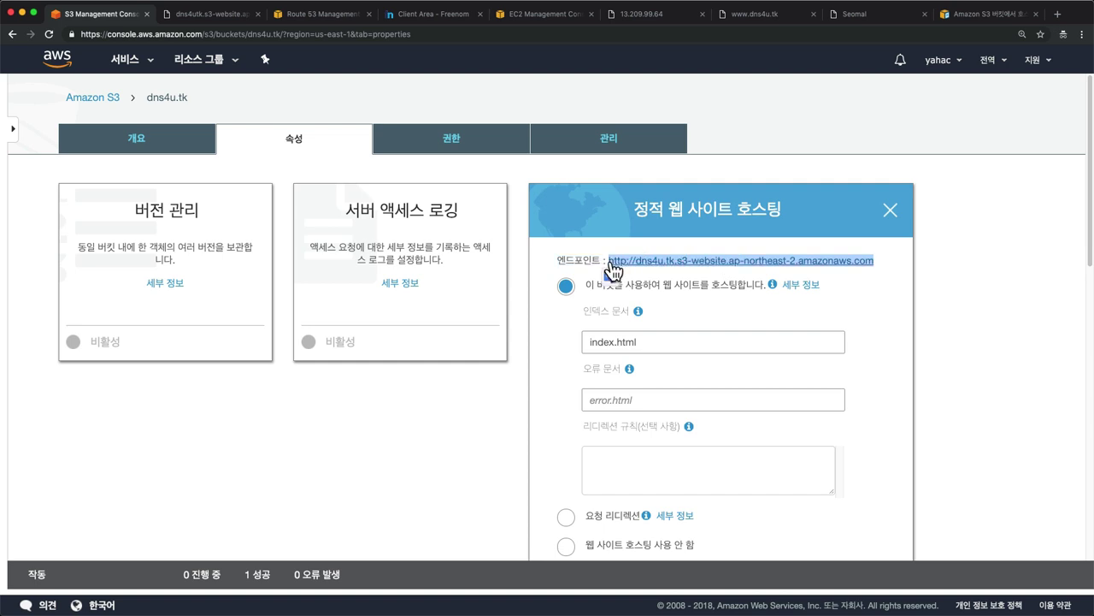
click(612, 263)
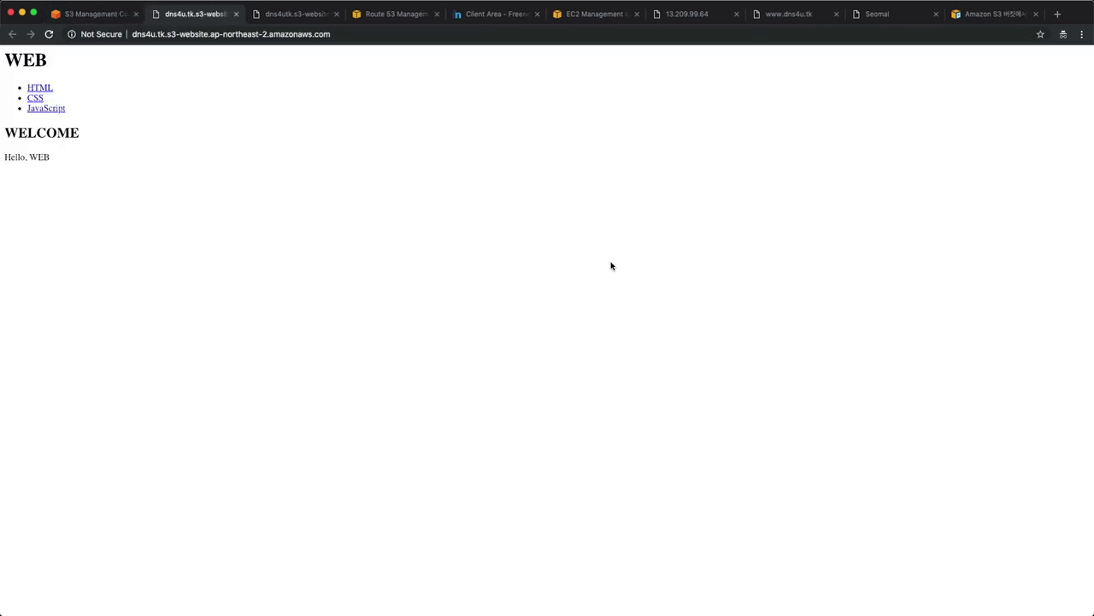
click(336, 36)
click(179, 134)
key(super+plus)
key(super+plus)
key(super+plus)
key(super+plus)
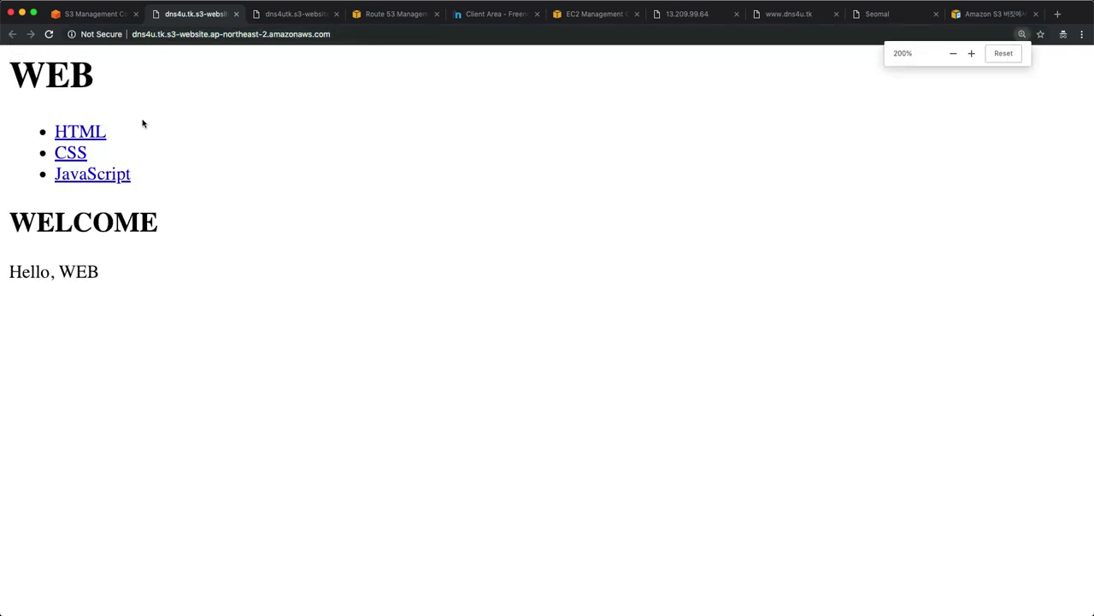
Load the /index.html path at the bucket's website endpoint
key(super+l)
key(Right)
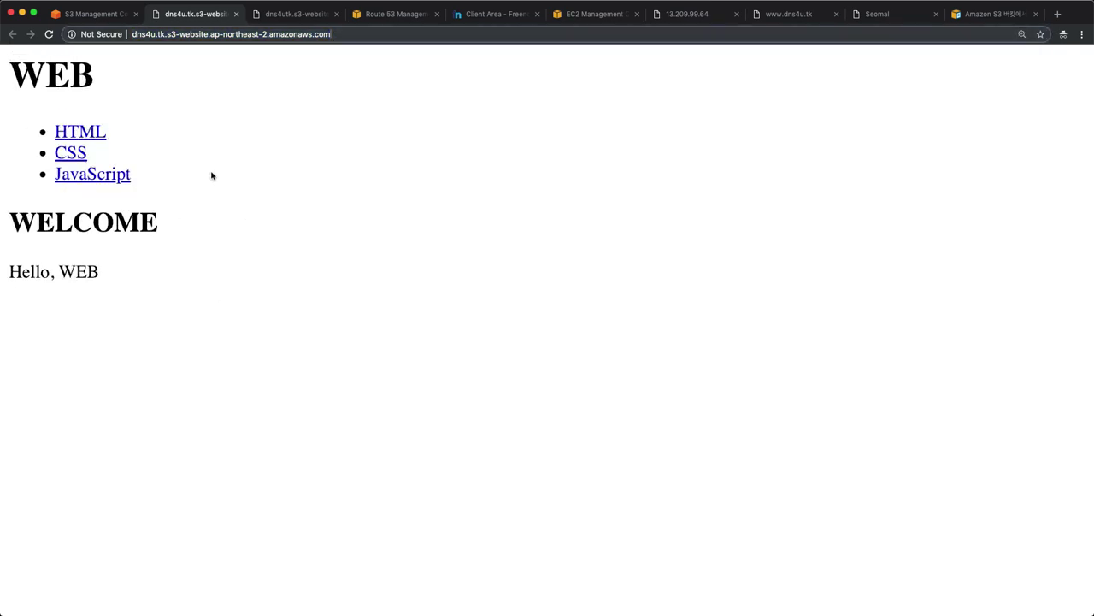
text(/index.ht)
text(ml)
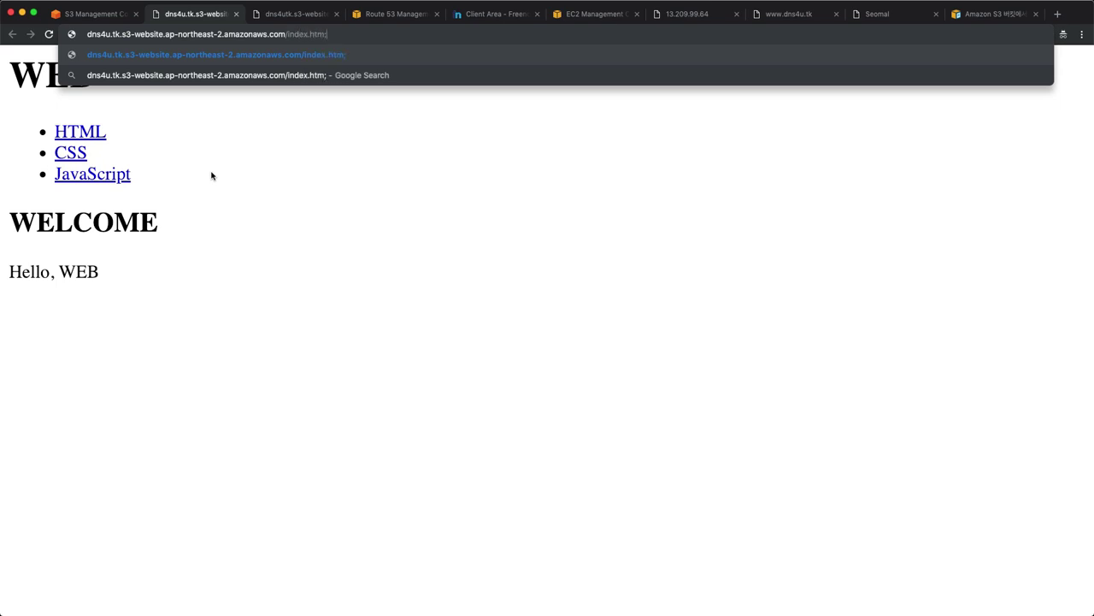
key(Return)
Remove /index.html from the address and load the website endpoint's root URL
key(super+l)
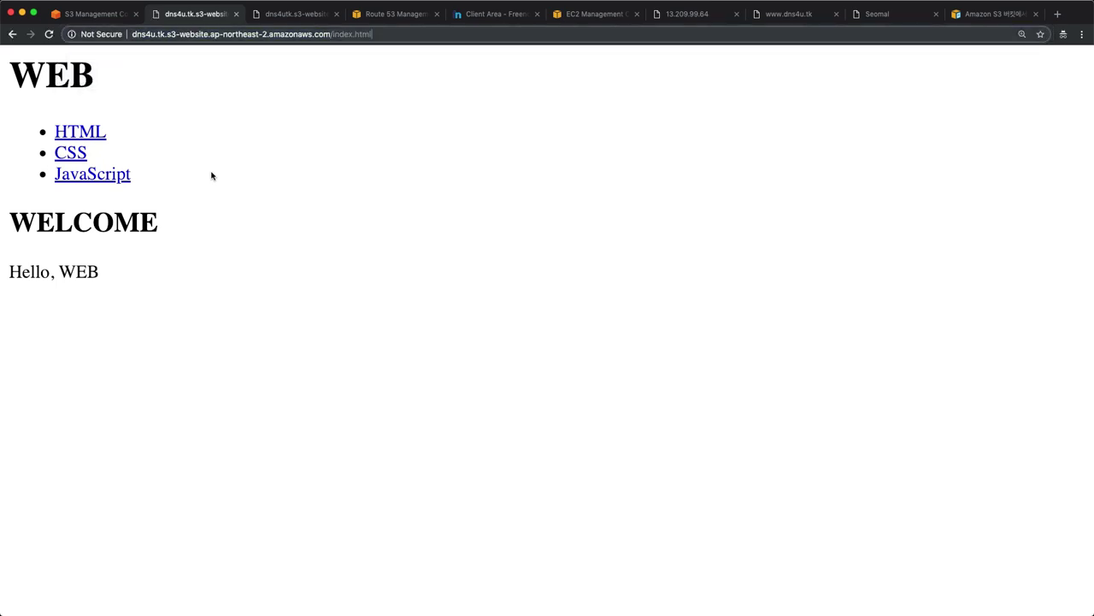
key(shift+Left)
key(shift+Left)
key(shift+Left)
key(shift+Left)
key(shift+Left)
key(shift+Left)
key(shift+Left)
key(shift+Left)
key(shift+Left)
key(shift+Left)
key(BackSpace)
key(Return)
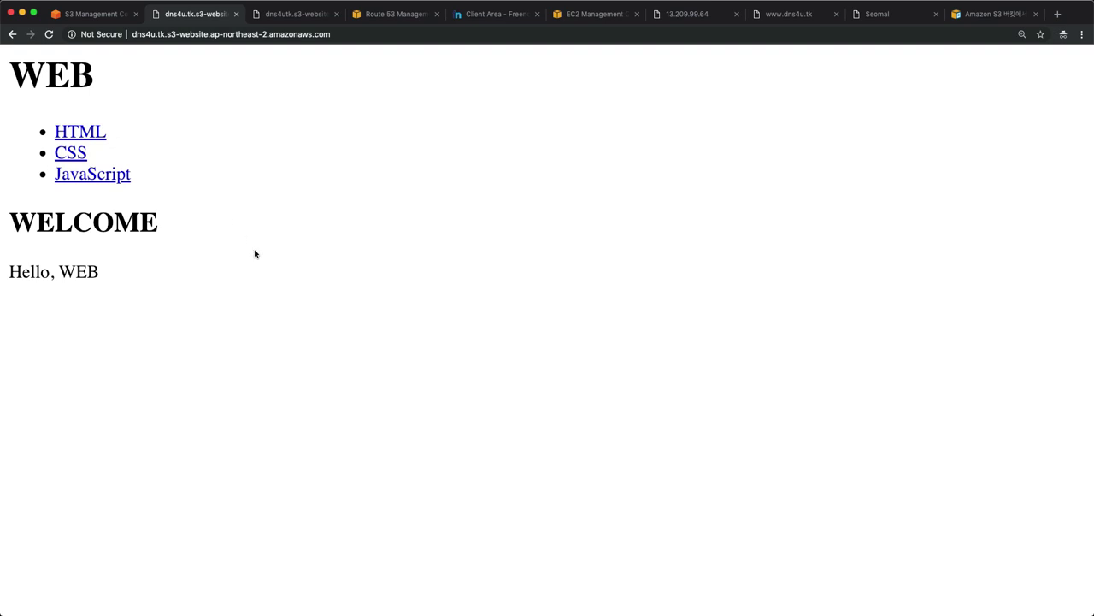
click(323, 33)
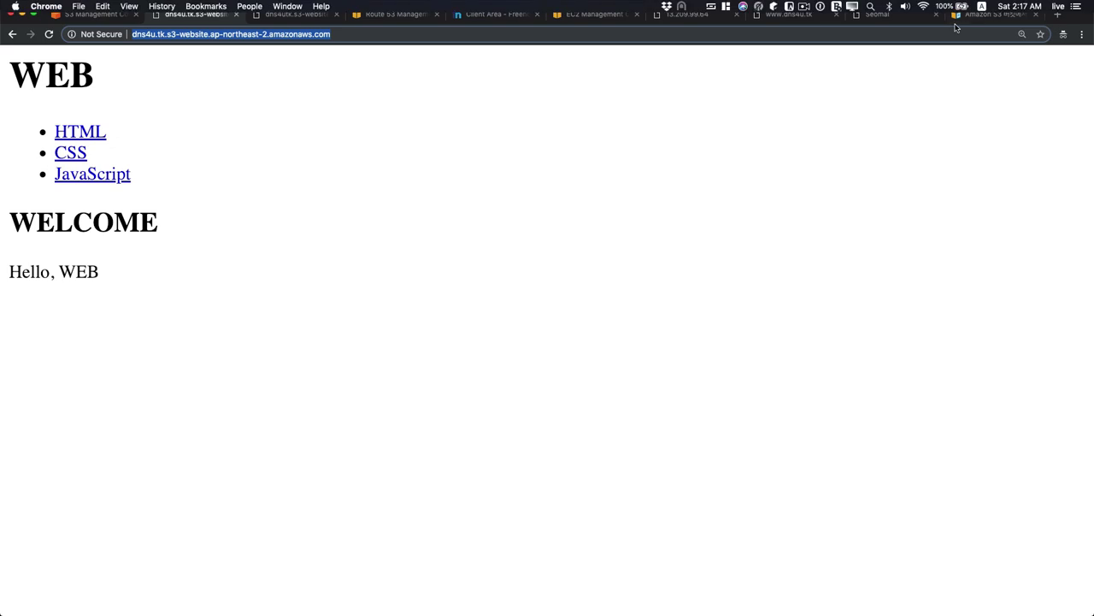
Switch to Route 53 and reopen the dns4u.tk zone's record sets from the hosted zones list
click(397, 16)
scroll(328, 354, left, 2)
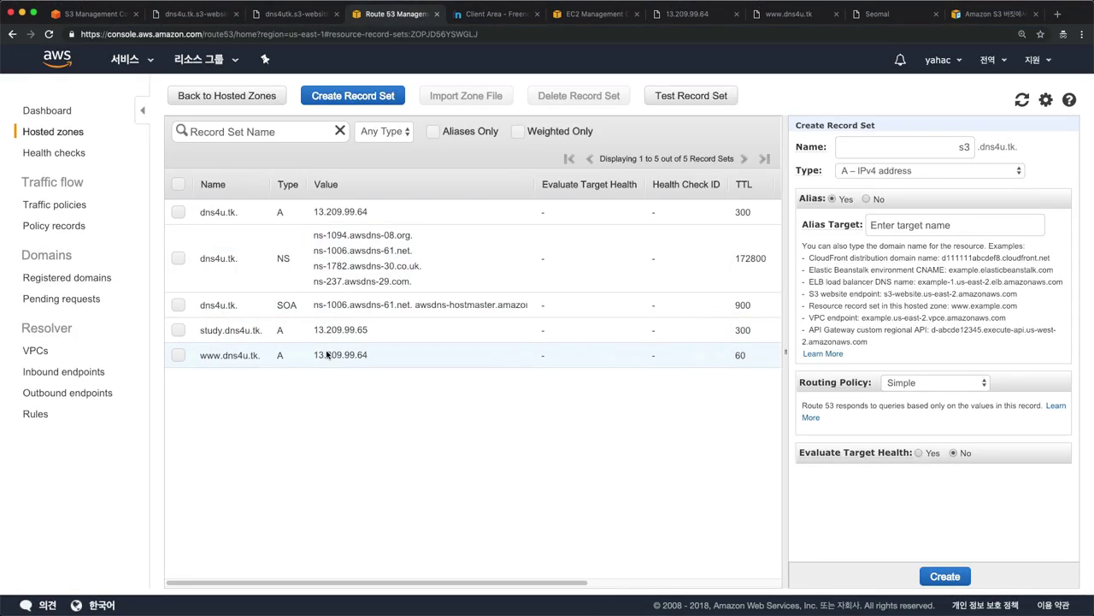
click(217, 100)
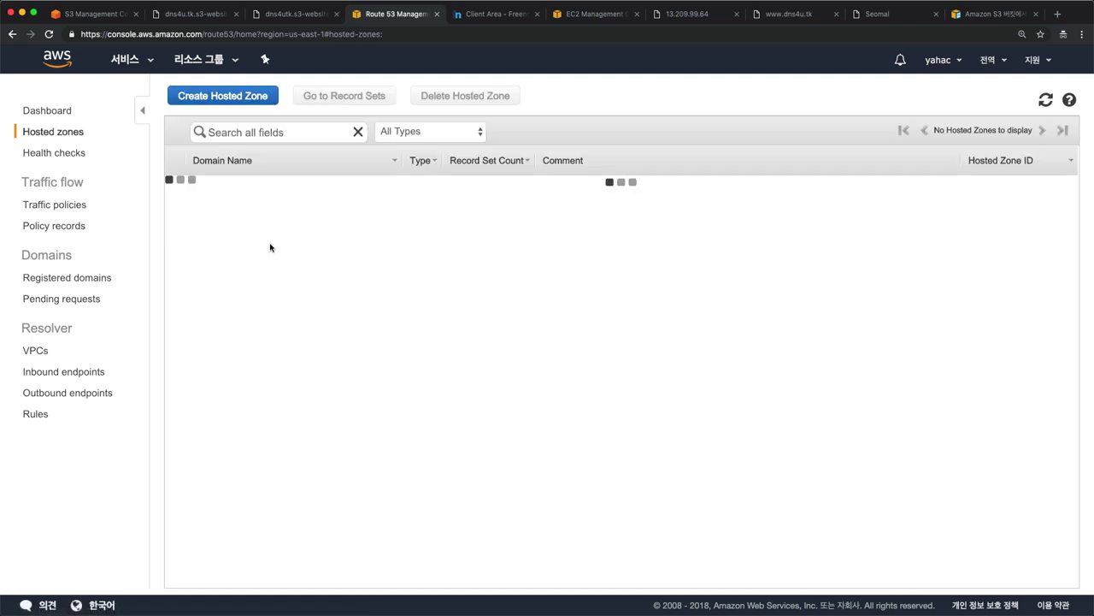
click(224, 342)
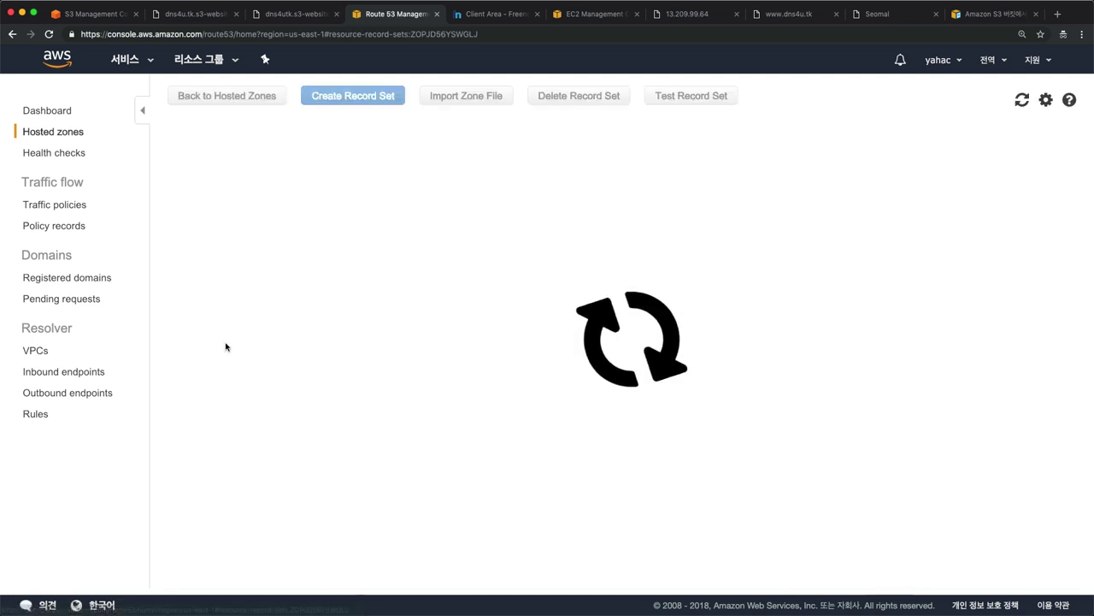
scroll(246, 323, left, 2)
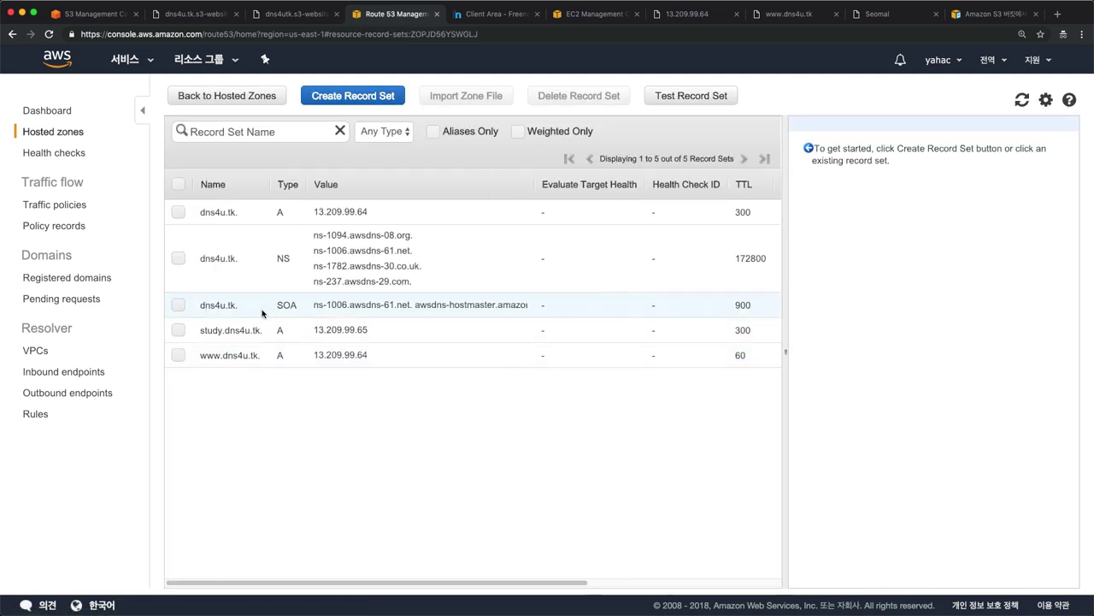
Delete the root domain dns4u.tk A record set that points to 13.209.99.64
click(219, 221)
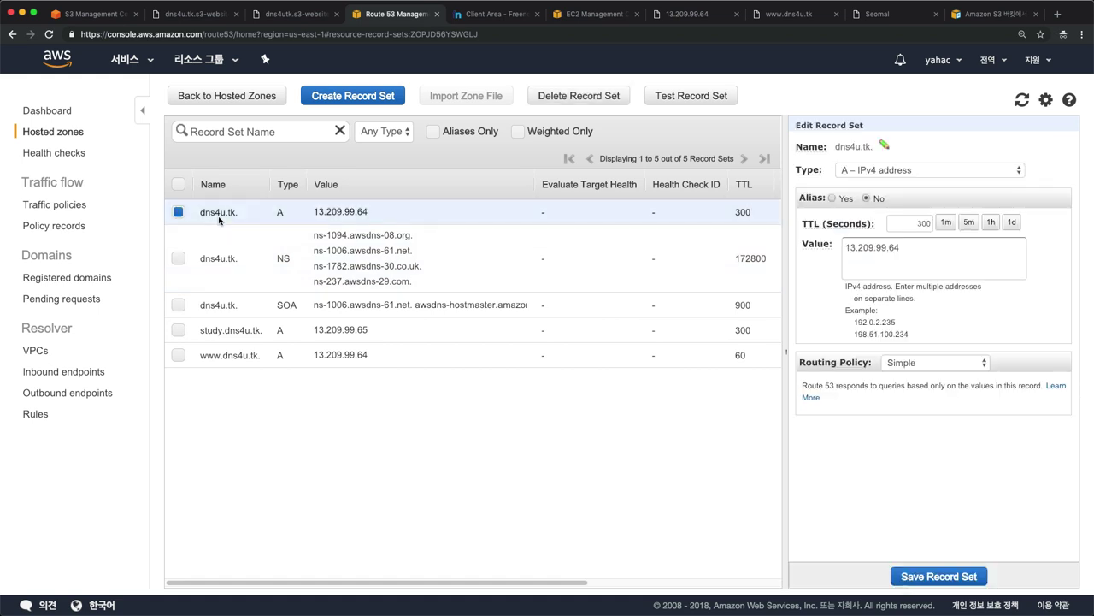
drag(312, 217, 371, 219)
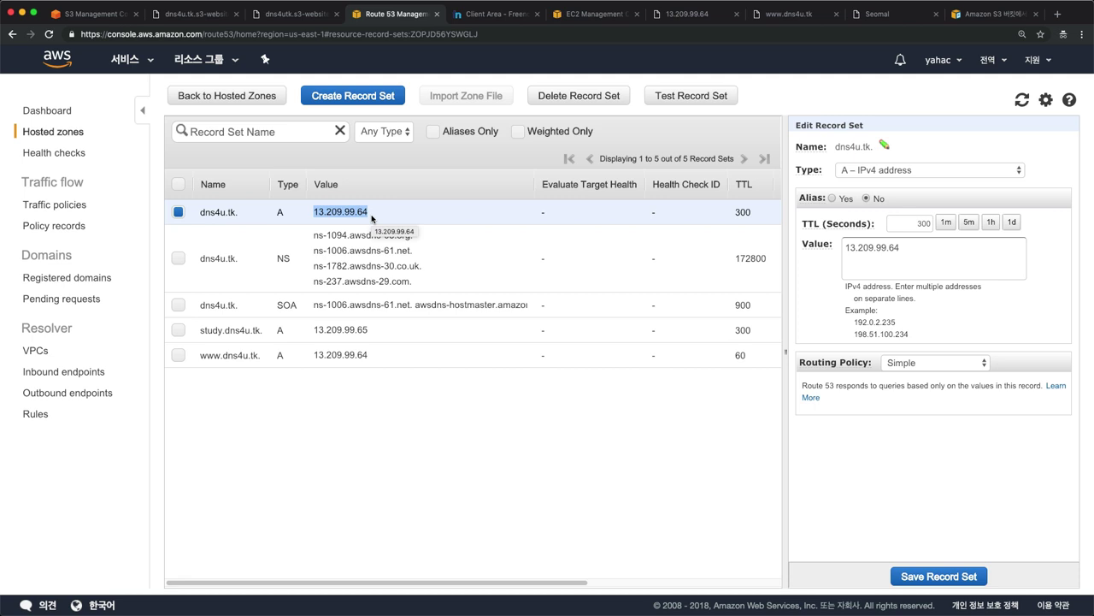
click(217, 16)
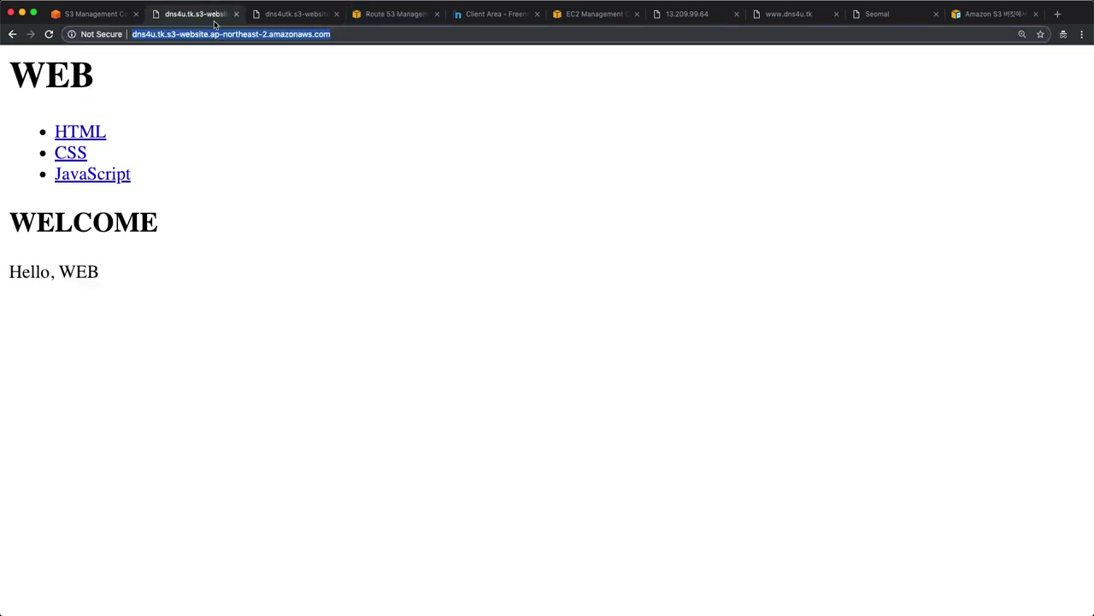
click(409, 20)
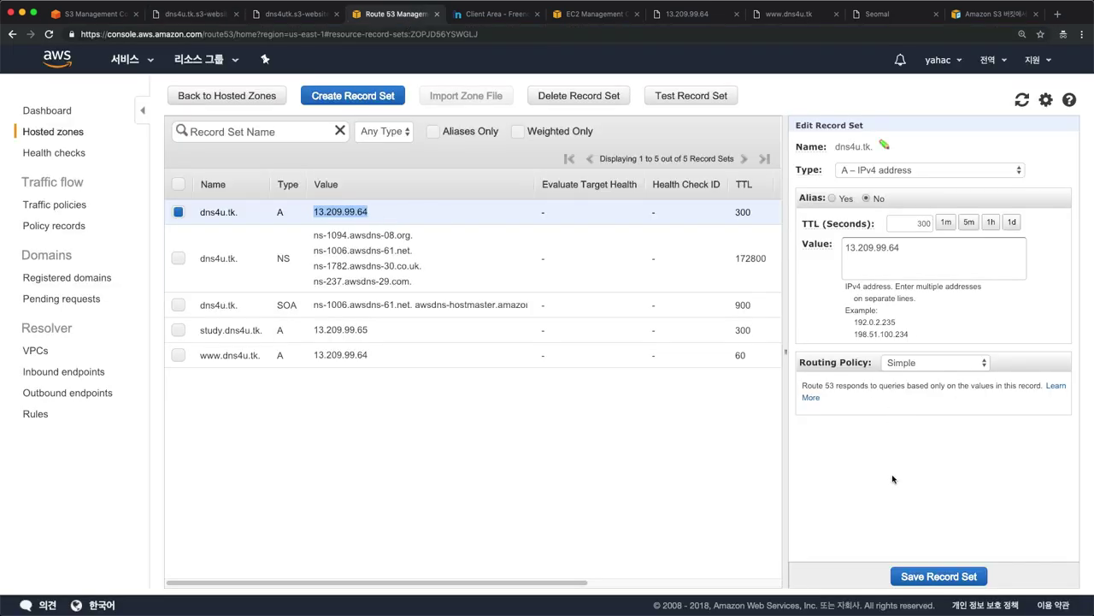
click(580, 96)
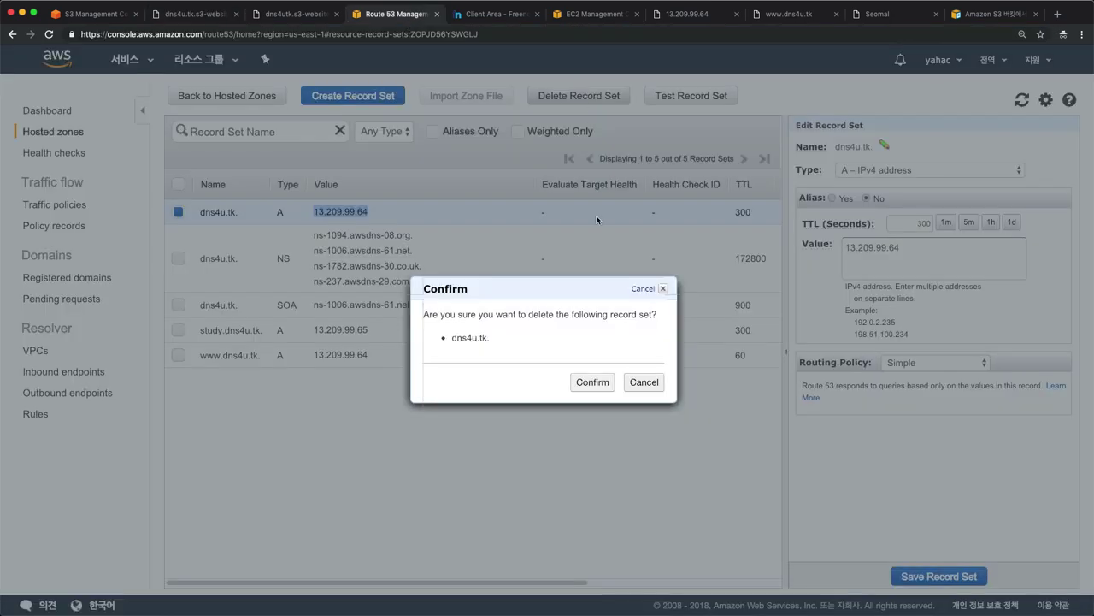
click(602, 382)
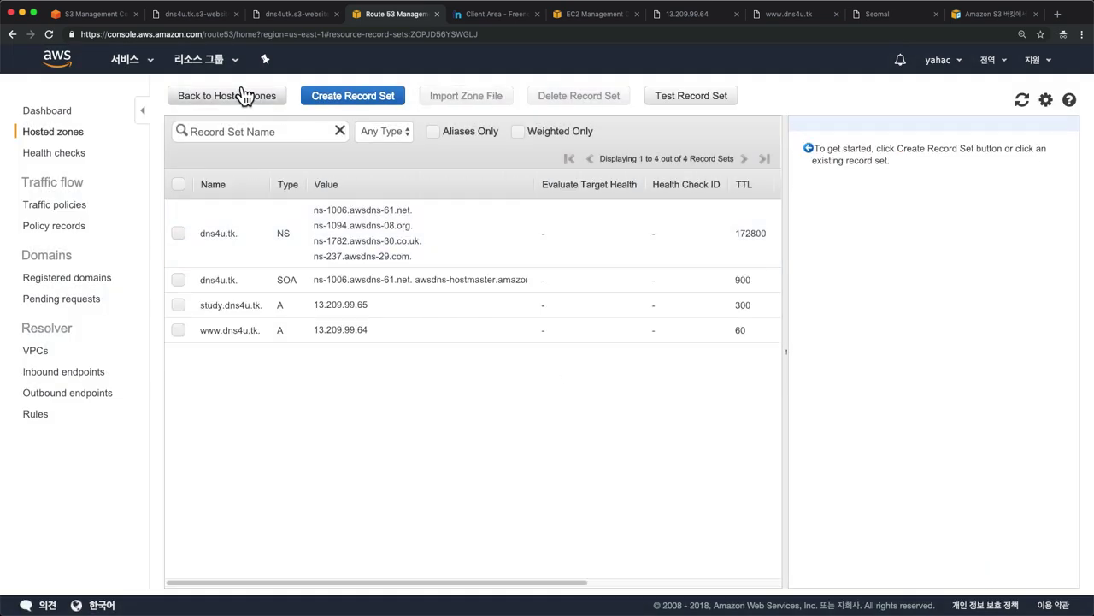
Create an A – IPv4 address alias record with an empty name, targeting the dns4u.tk (s3-website) endpoint with Simple routing
click(342, 97)
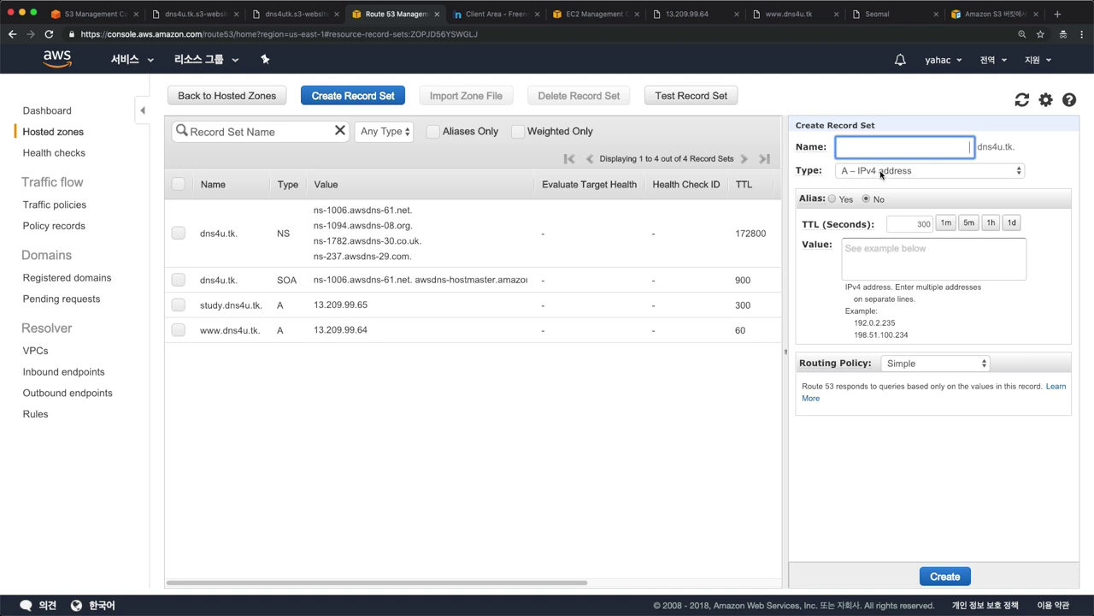
click(832, 200)
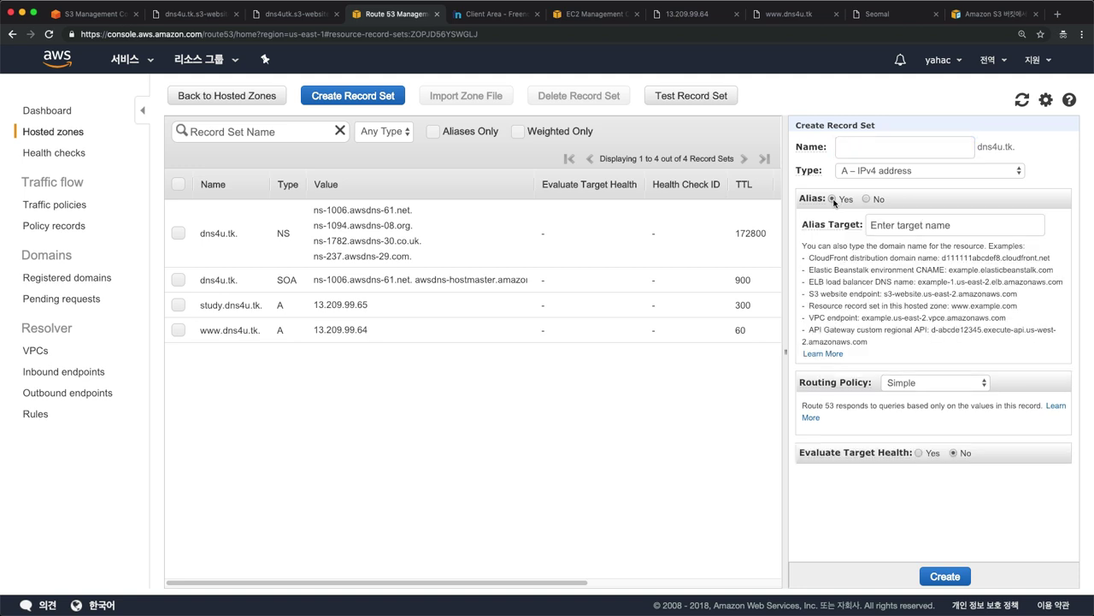
click(911, 224)
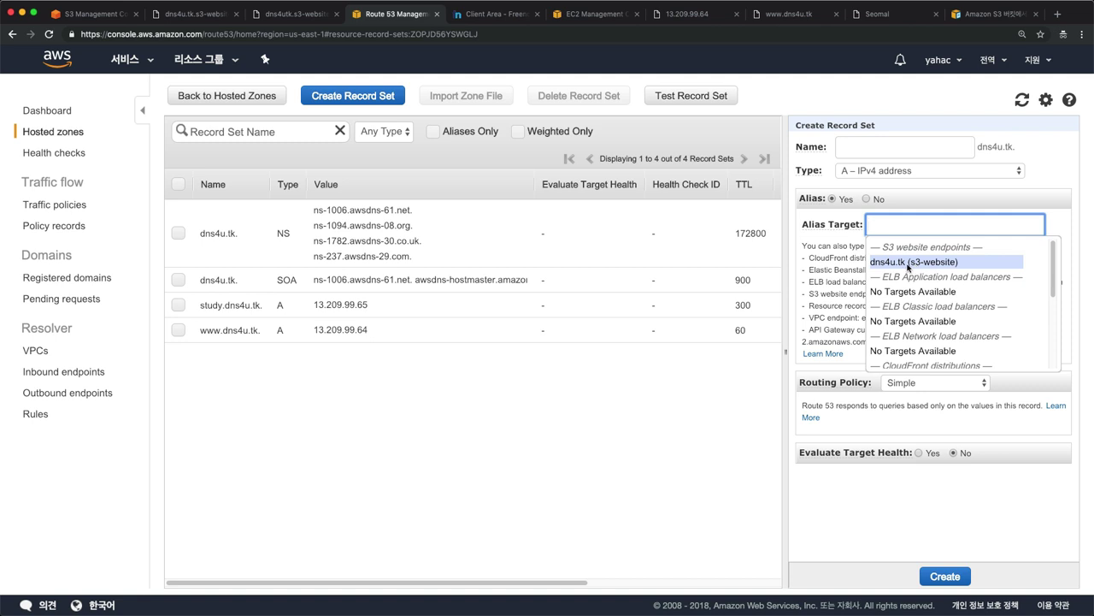
click(924, 263)
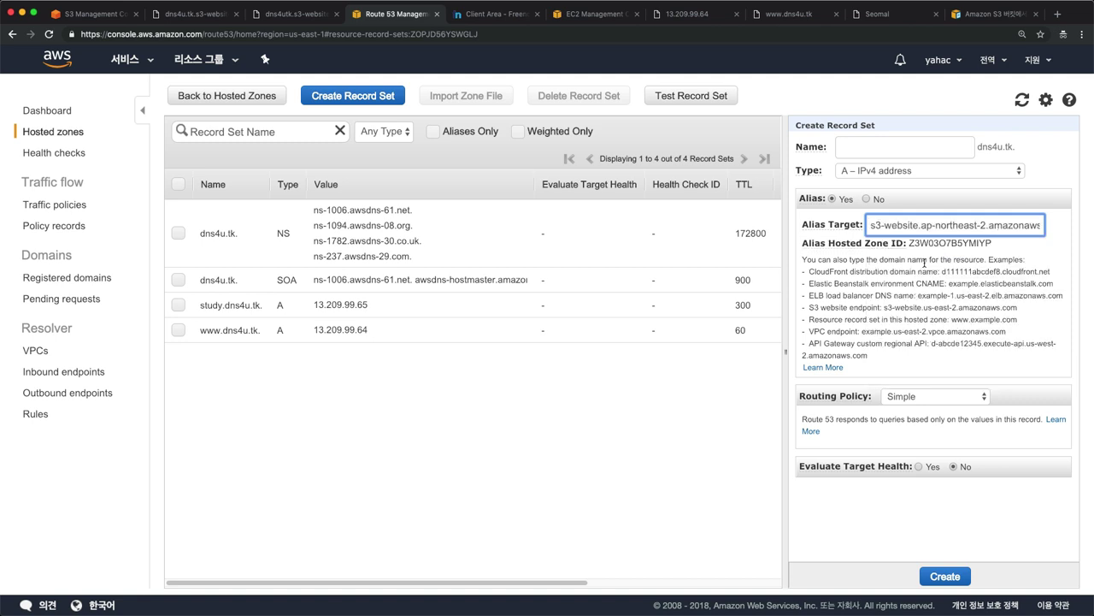
click(957, 578)
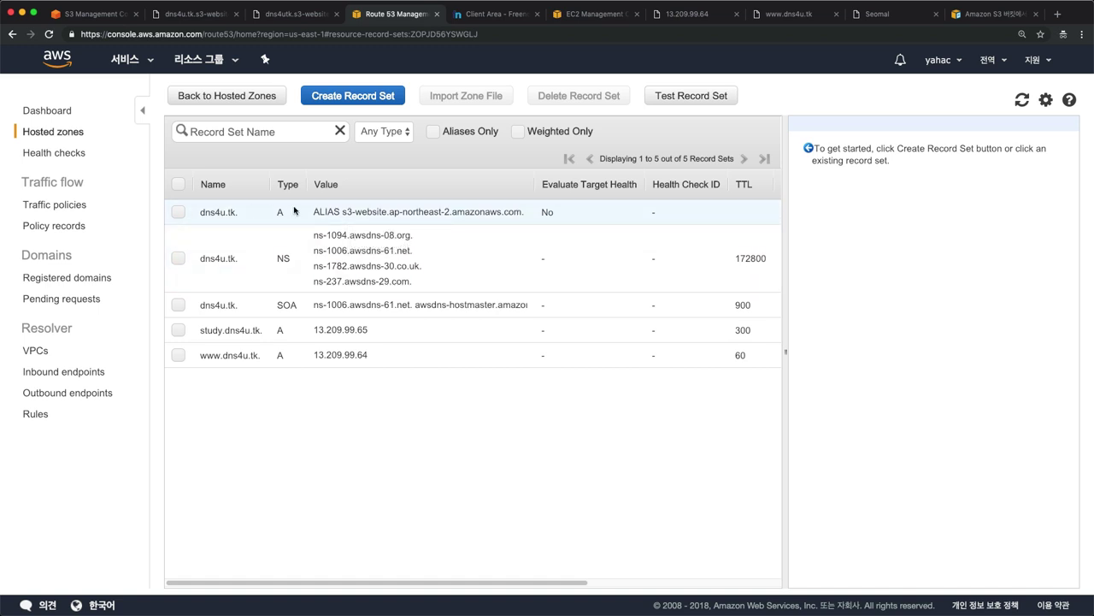
Load dns4u.tk in the browser, enlarge the page to check it, and return to the Route 53 record sets
key(super+2)
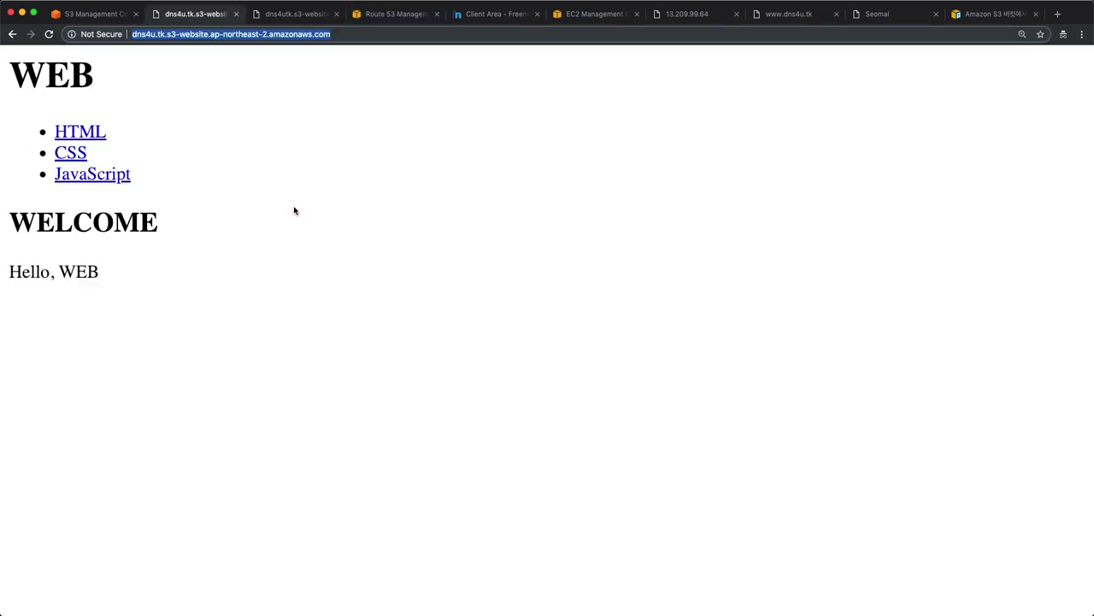
text(dns4u.tk)
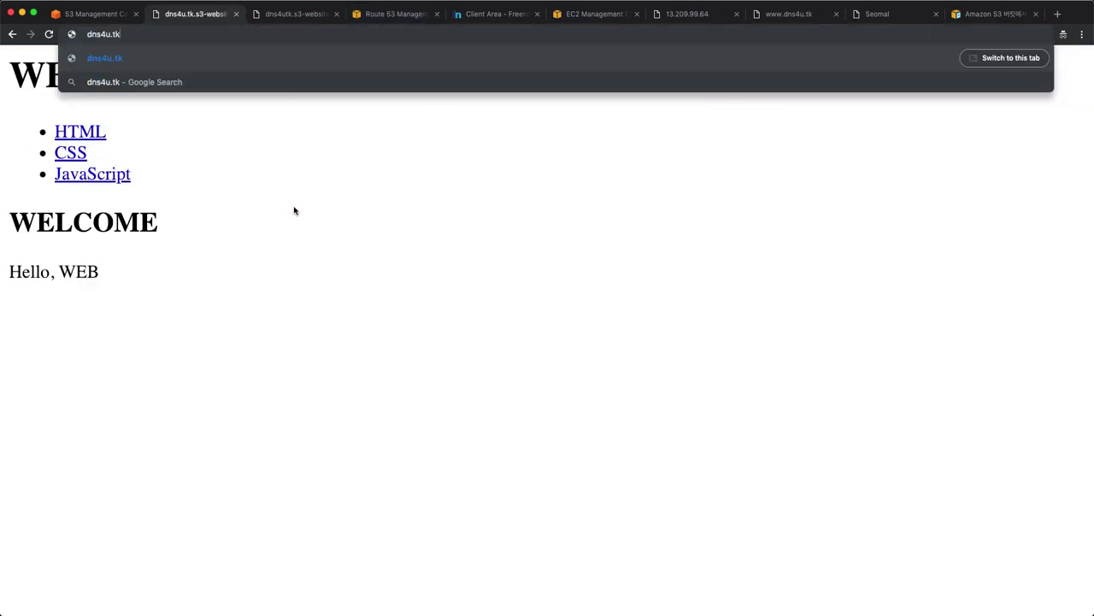
key(Return)
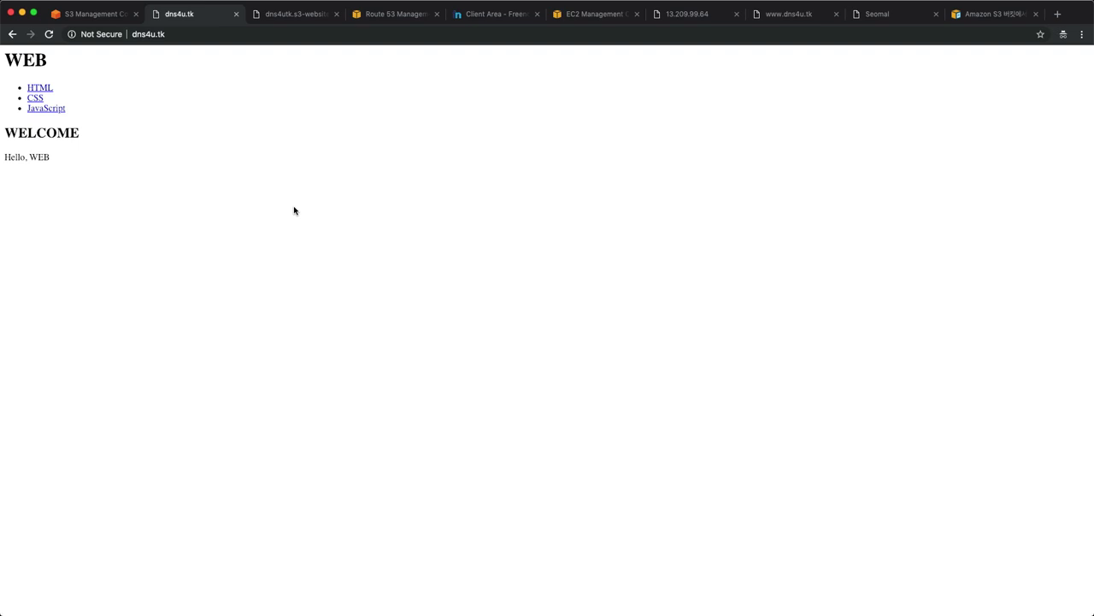
key(super+equal)
key(super+equal)
key(super+equal)
key(super+equal)
key(super+equal)
key(super+equal)
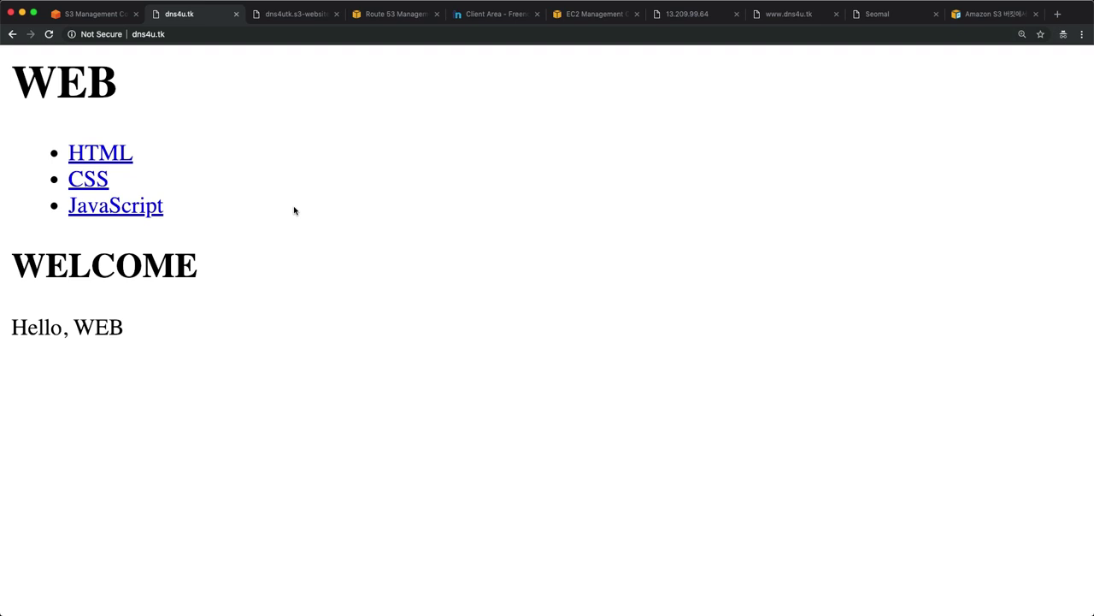
key(super+4)
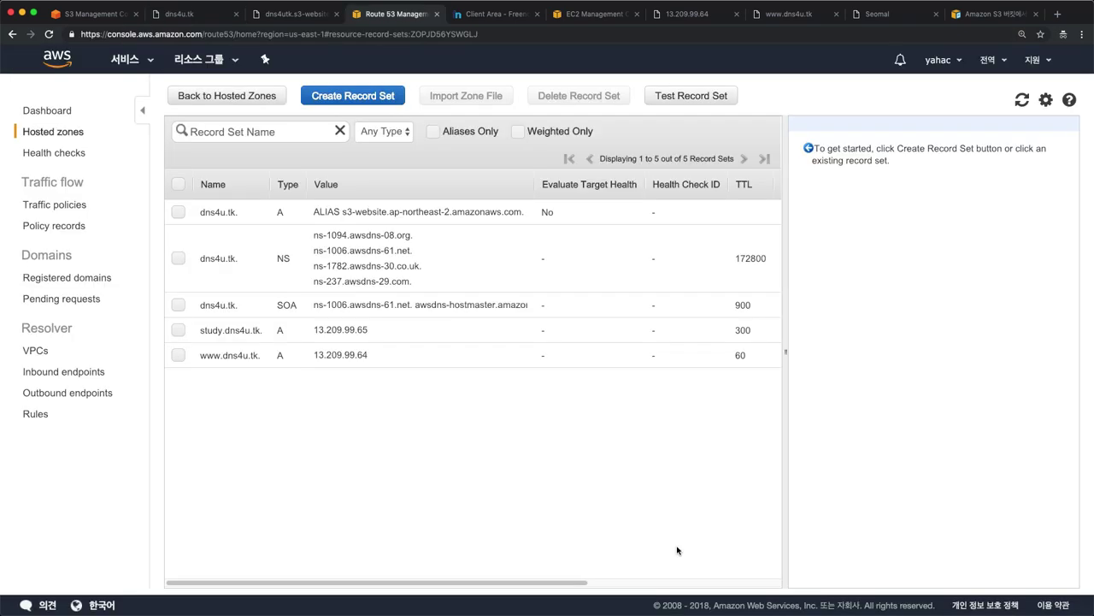